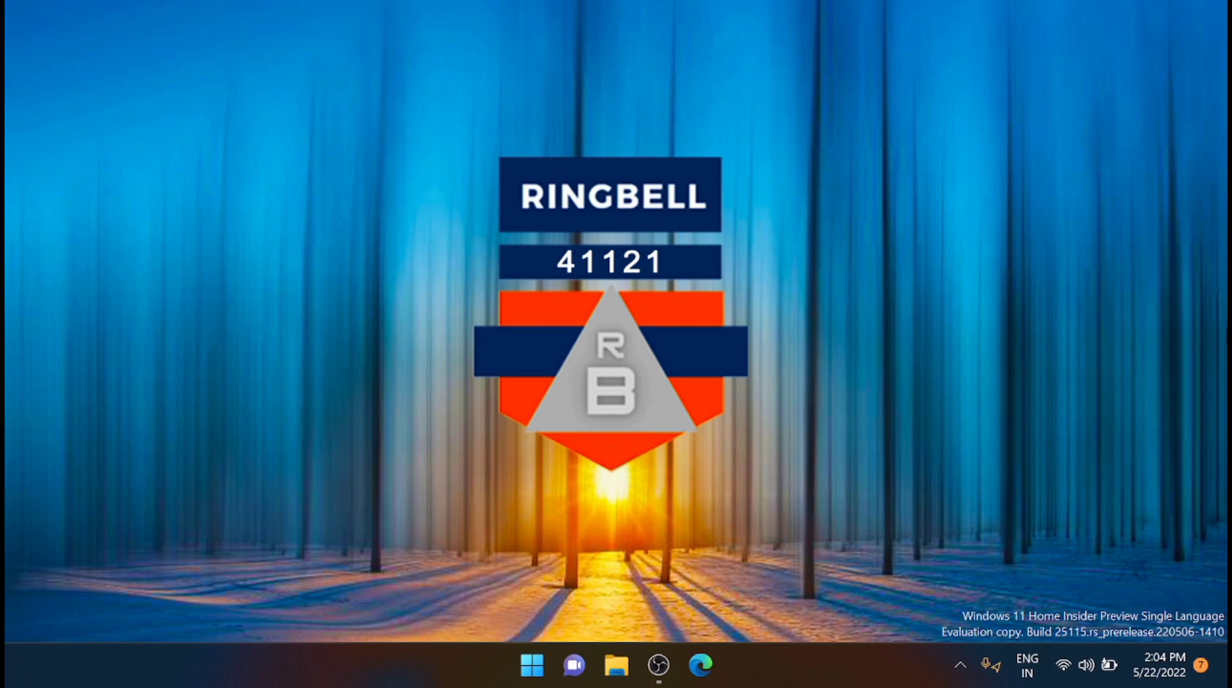
# Step: Search for sec and open the Windows Security app
pyautogui.click(535, 665)
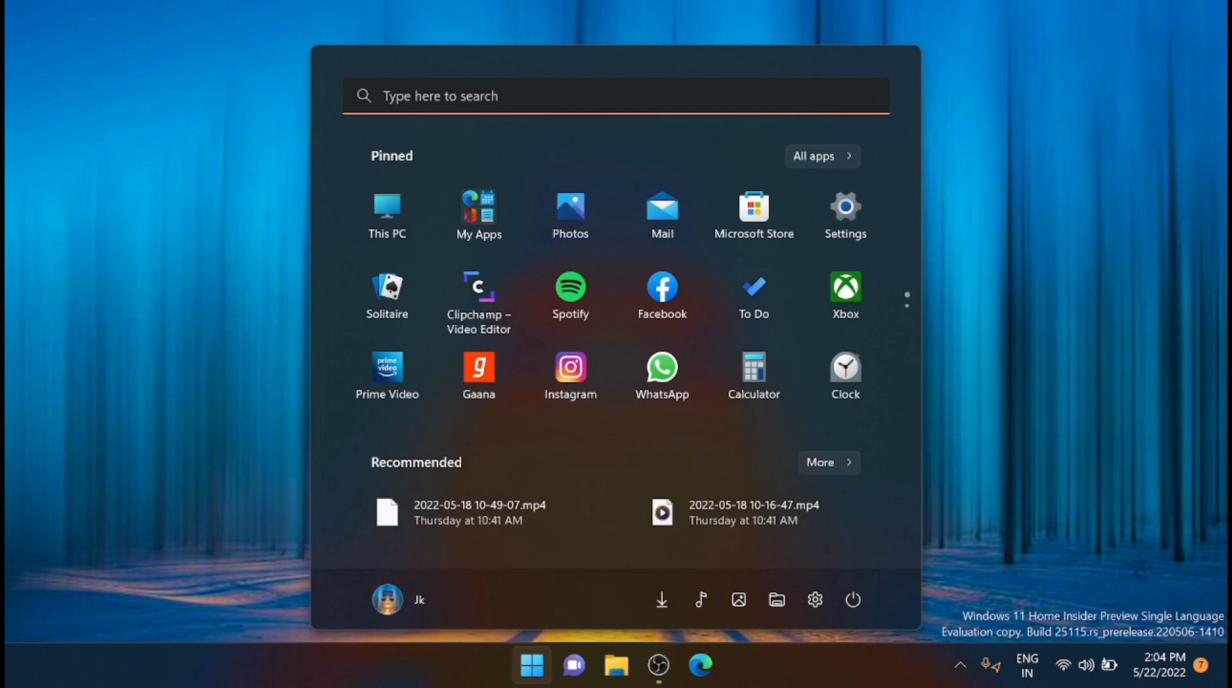
pyautogui.click(491, 95)
pyautogui.write('s')
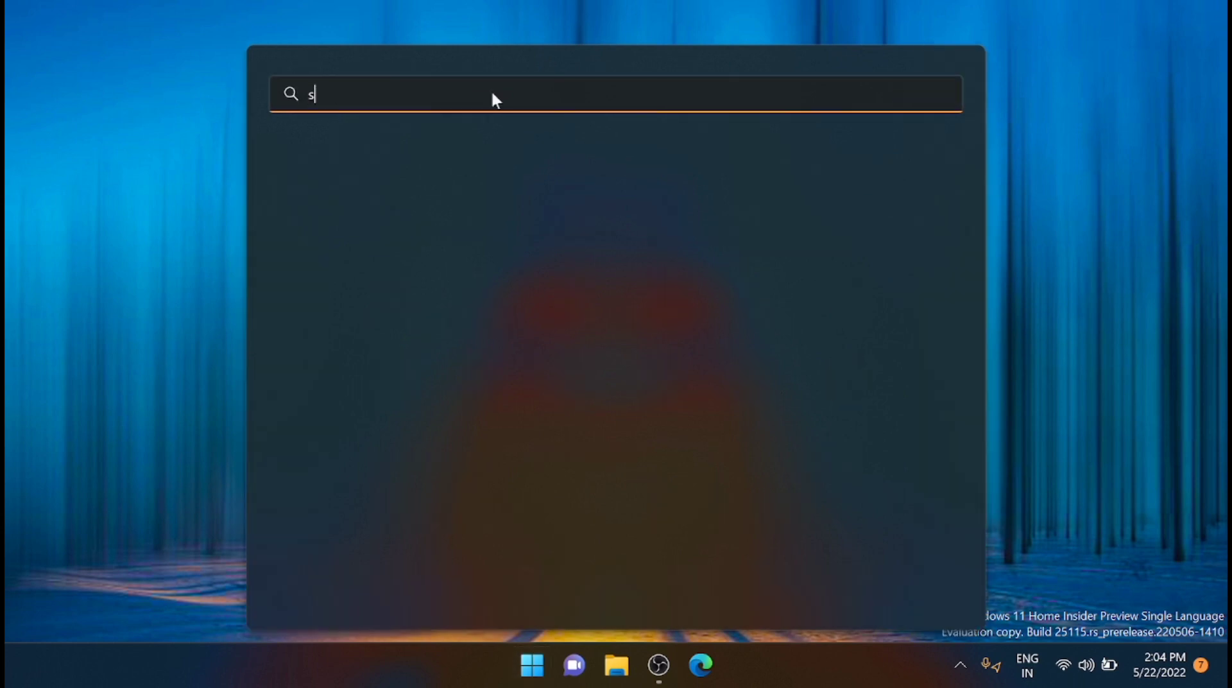
pyautogui.write('ec')
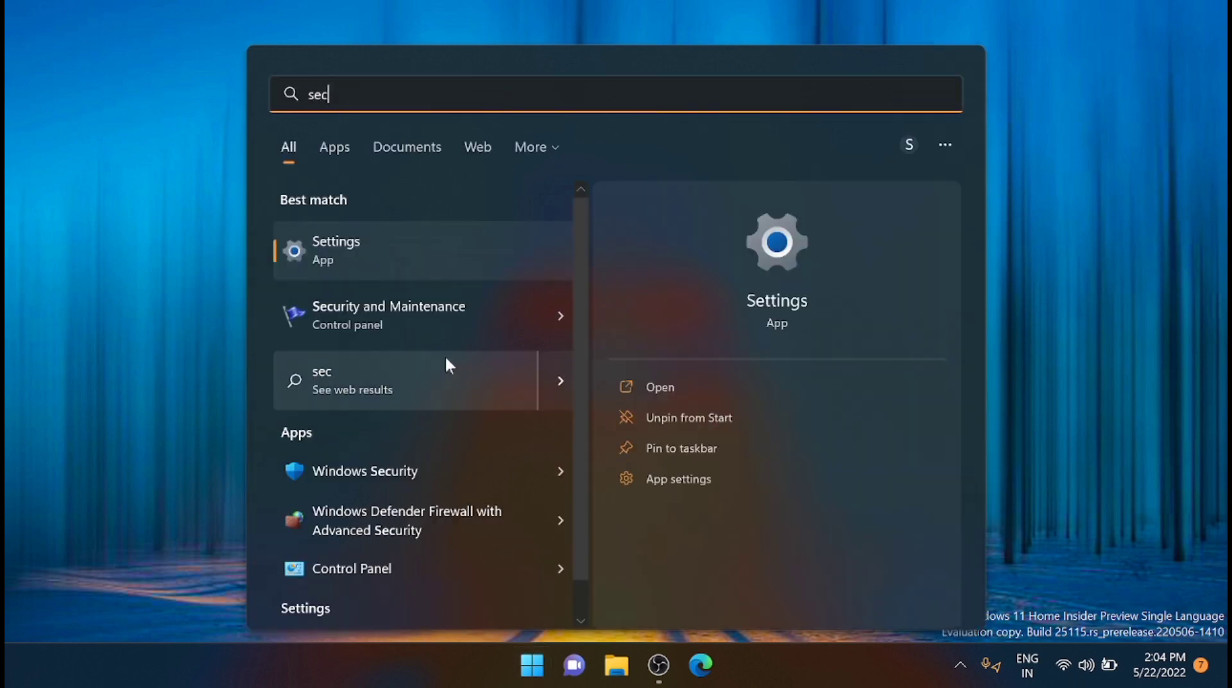
pyautogui.click(423, 468)
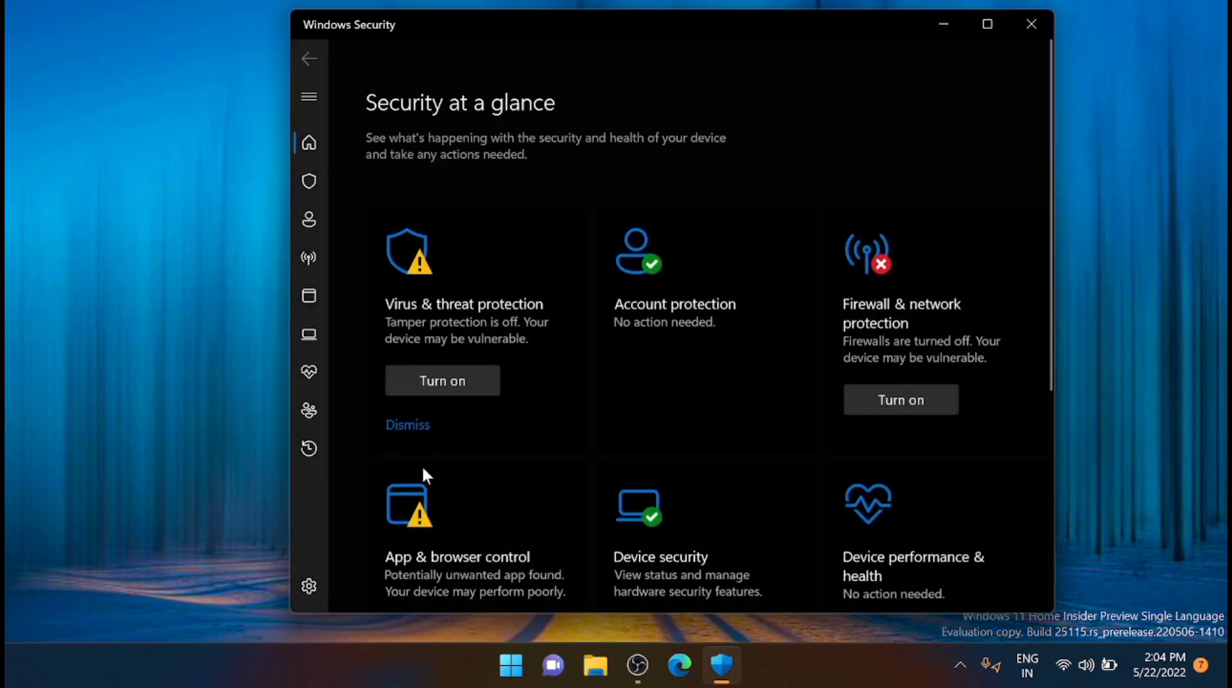
# Step: In the virus and threat protection scan options, choose Microsoft Defender Antivirus (offline scan) and start the scan
pyautogui.click(451, 312)
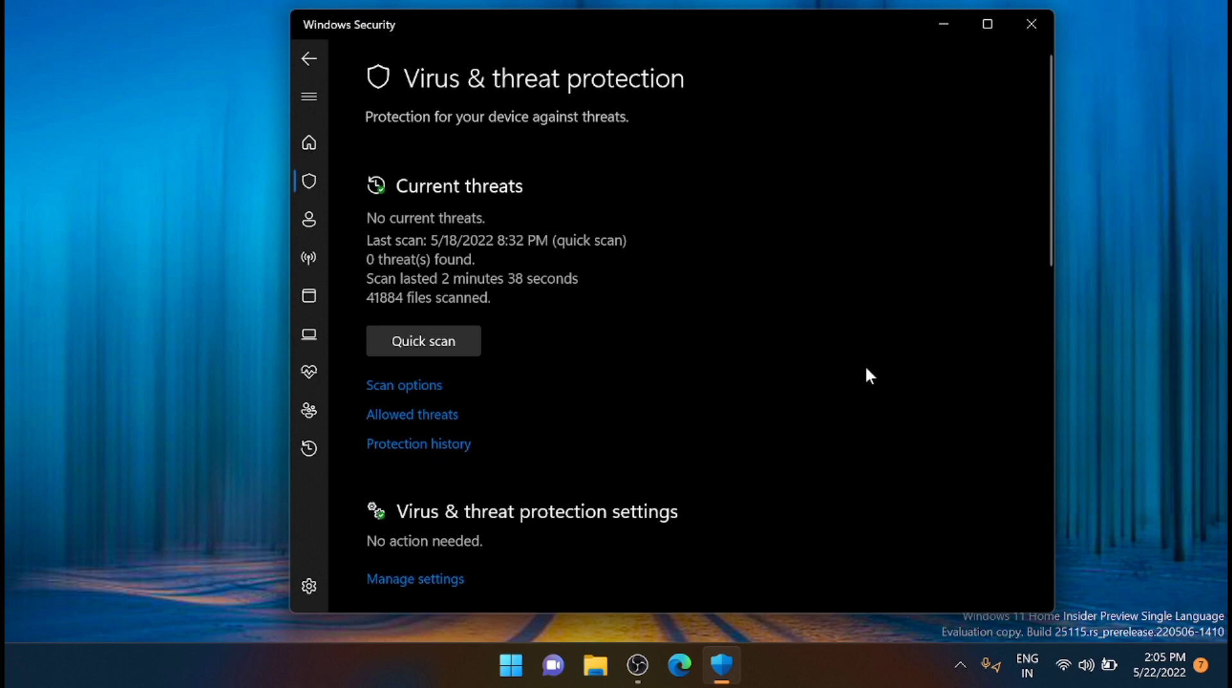
pyautogui.click(428, 385)
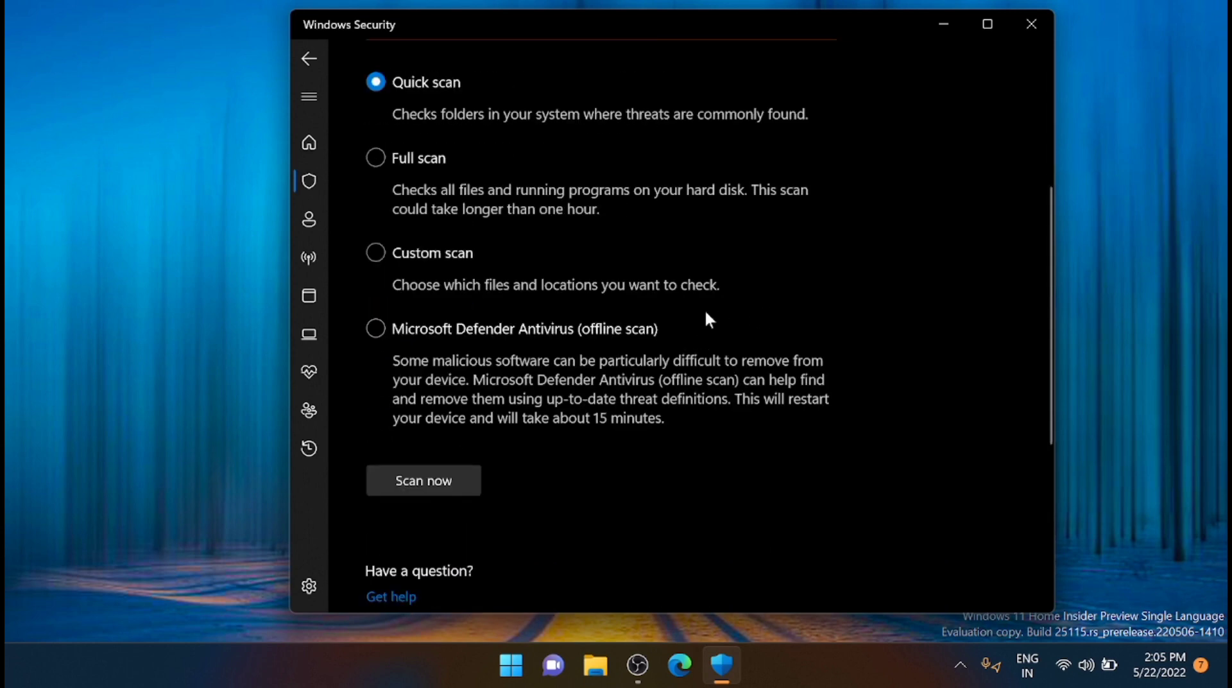
pyautogui.click(377, 327)
pyautogui.click(447, 483)
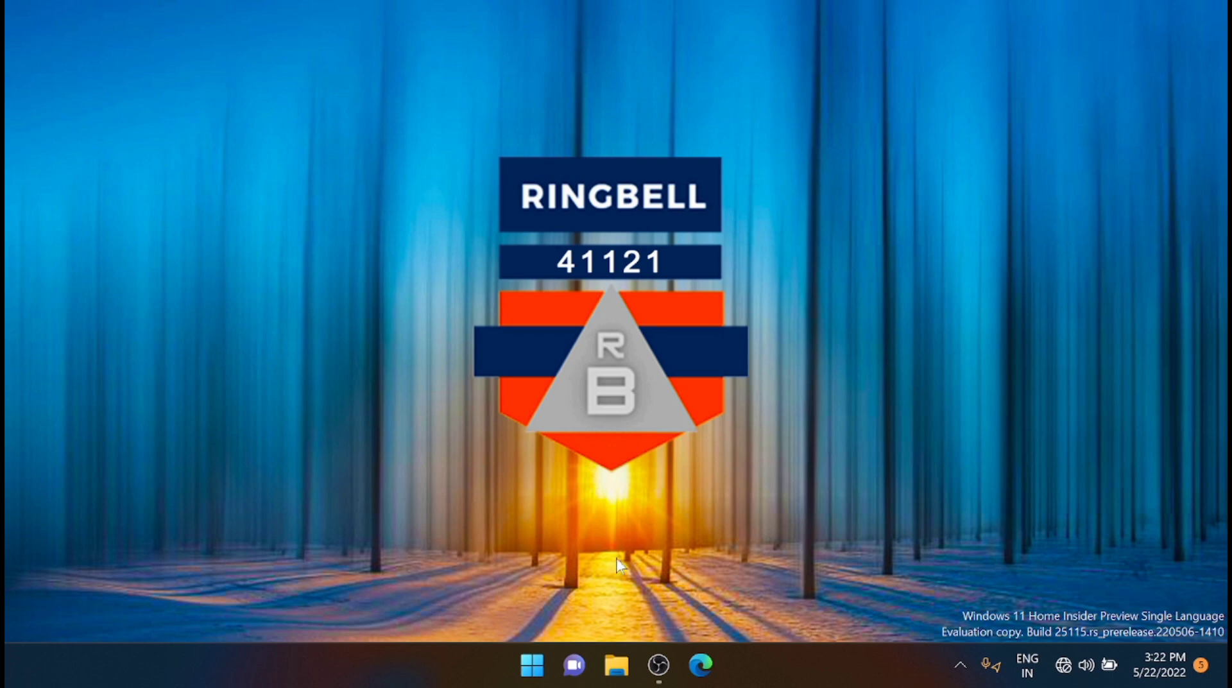
# Step: Open Terminal and enter the command DISM/ Online/Cleanup-Image/RestoreHealth at the PowerShell prompt
pyautogui.click(524, 671)
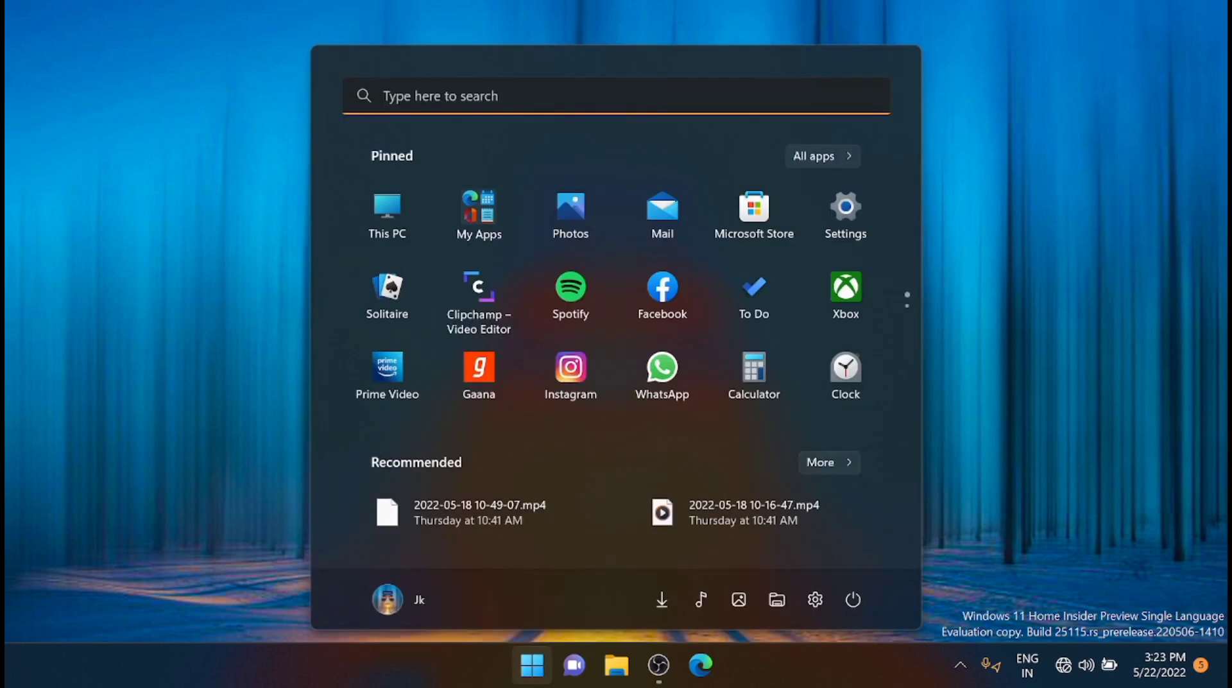
pyautogui.click(608, 96)
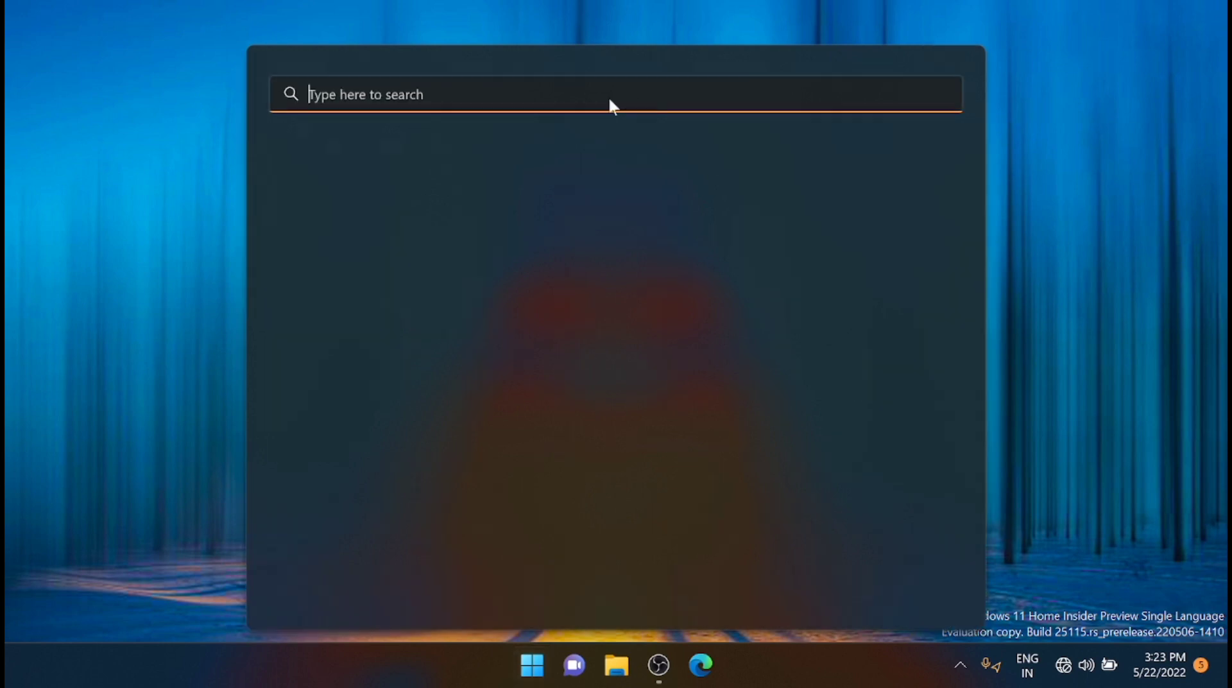
pyautogui.write('terminal')
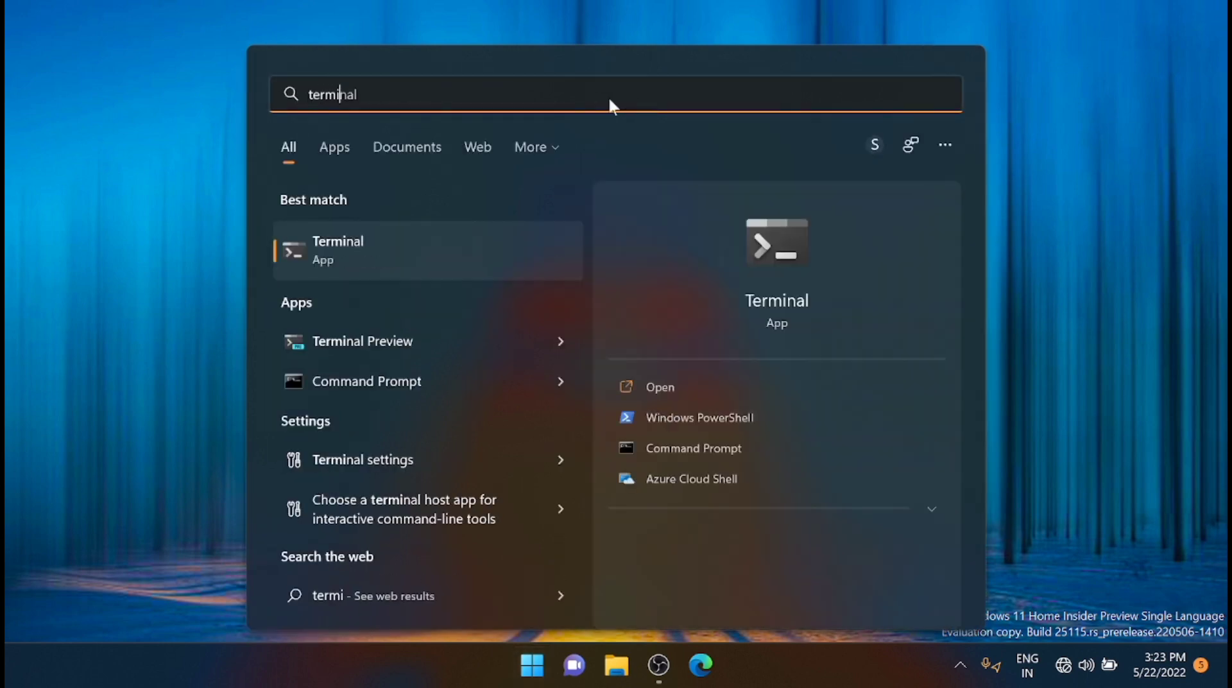
pyautogui.click(475, 248)
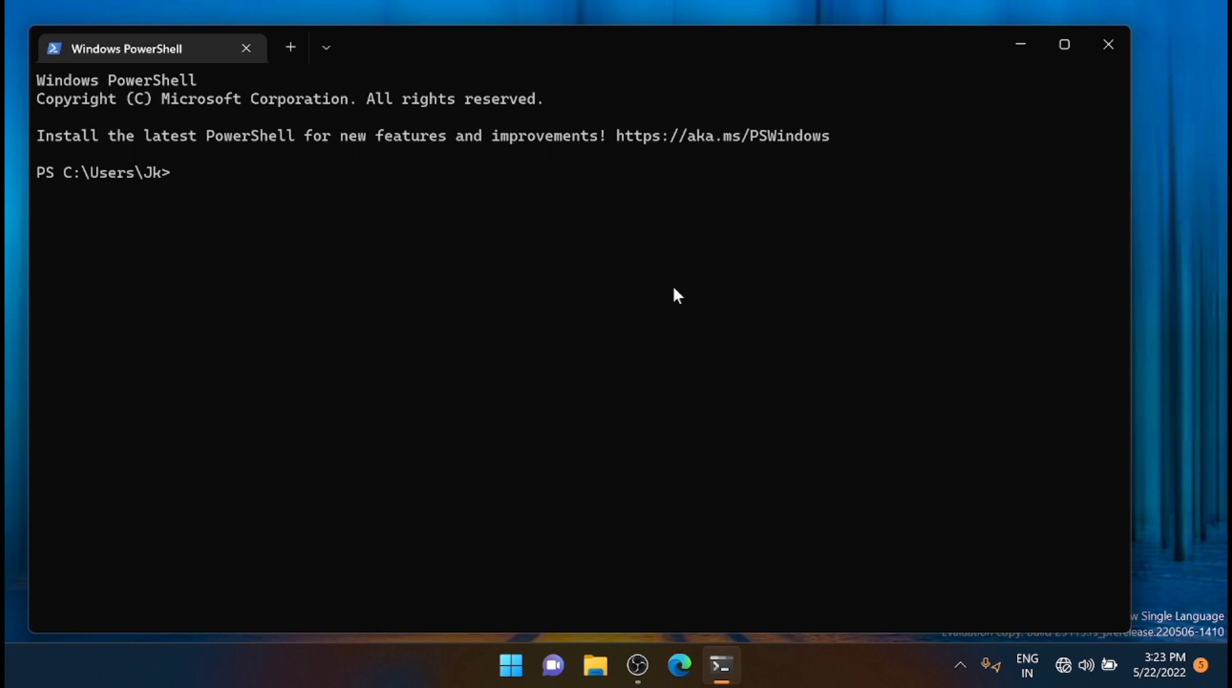
pyautogui.write('DISM/ Online/Cleanup-Image/RestoreHealth')
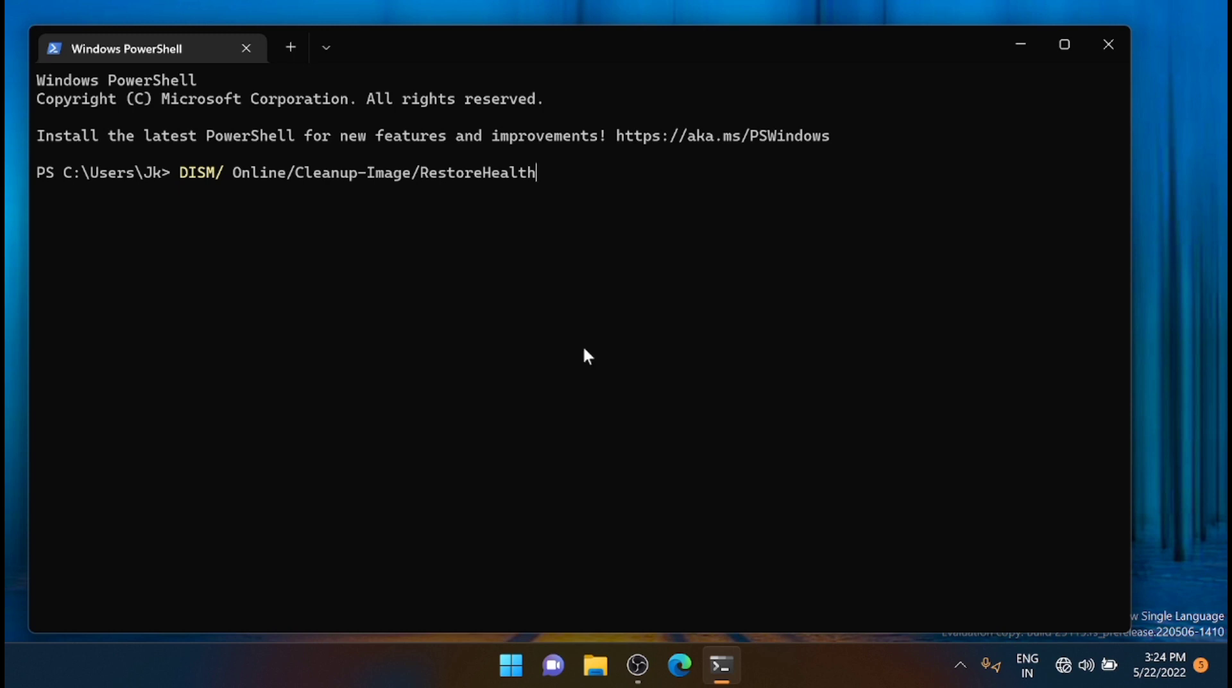
# Step: Replace the command at the prompt with SFC /scannow and close Terminal
pyautogui.press('BackSpace')
pyautogui.press('BackSpace')
pyautogui.press('BackSpace')
pyautogui.press('BackSpace')
pyautogui.press('BackSpace')
pyautogui.press('BackSpace')
pyautogui.press('BackSpace')
pyautogui.press('BackSpace')
pyautogui.press('BackSpace')
pyautogui.press('BackSpace')
pyautogui.press('BackSpace')
pyautogui.press('BackSpace')
pyautogui.press('BackSpace')
pyautogui.press('BackSpace')
pyautogui.press('BackSpace')
pyautogui.press('BackSpace')
pyautogui.press('BackSpace')
pyautogui.press('BackSpace')
pyautogui.press('BackSpace')
pyautogui.press('BackSpace')
pyautogui.press('BackSpace')
pyautogui.press('BackSpace')
pyautogui.press('BackSpace')
pyautogui.press('BackSpace')
pyautogui.press('BackSpace')
pyautogui.press('BackSpace')
pyautogui.press('BackSpace')
pyautogui.press('BackSpace')
pyautogui.press('BackSpace')
pyautogui.press('BackSpace')
pyautogui.press('BackSpace')
pyautogui.press('BackSpace')
pyautogui.press('BackSpace')
pyautogui.press('BackSpace')
pyautogui.write('SFC /scannow')
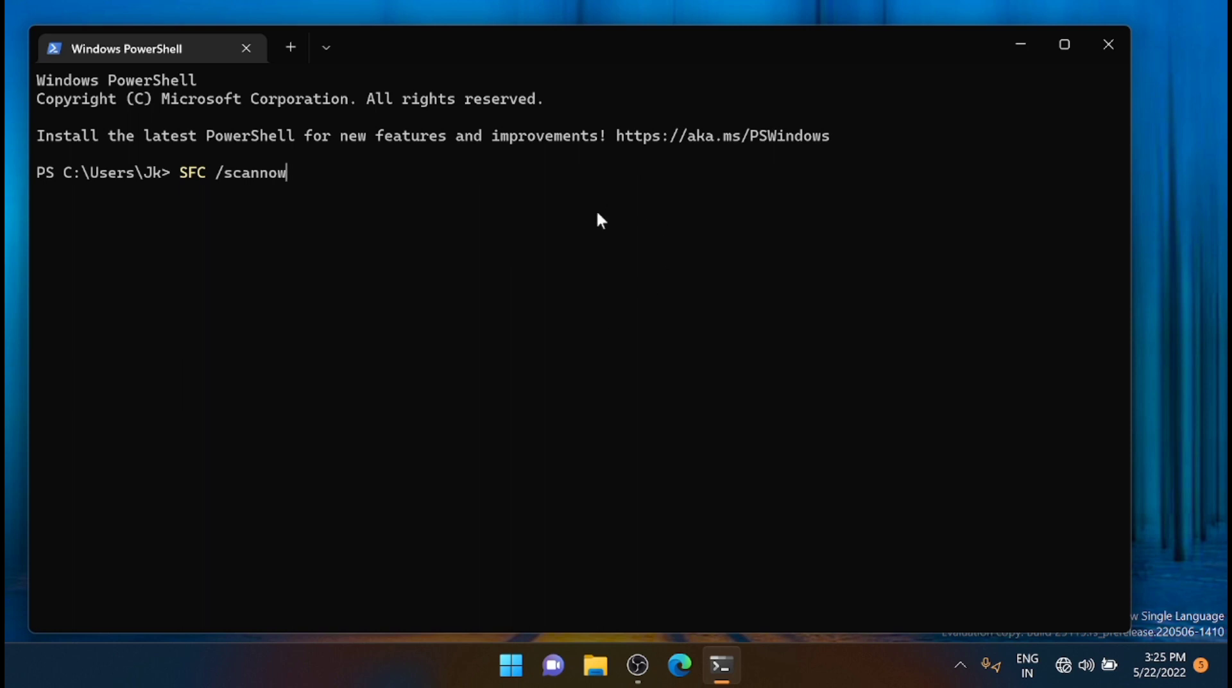
pyautogui.click(1110, 43)
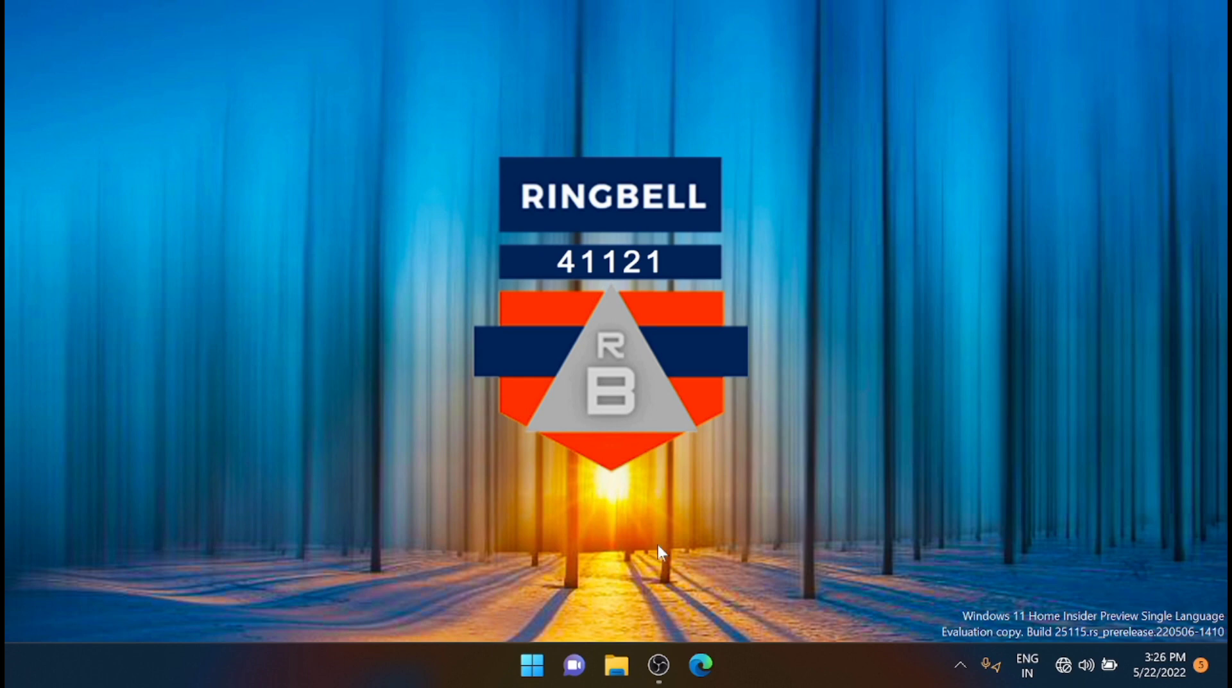
# Step: Open the Performance Options from the advanced System Properties, reached through the About page in Settings
pyautogui.click(541, 665)
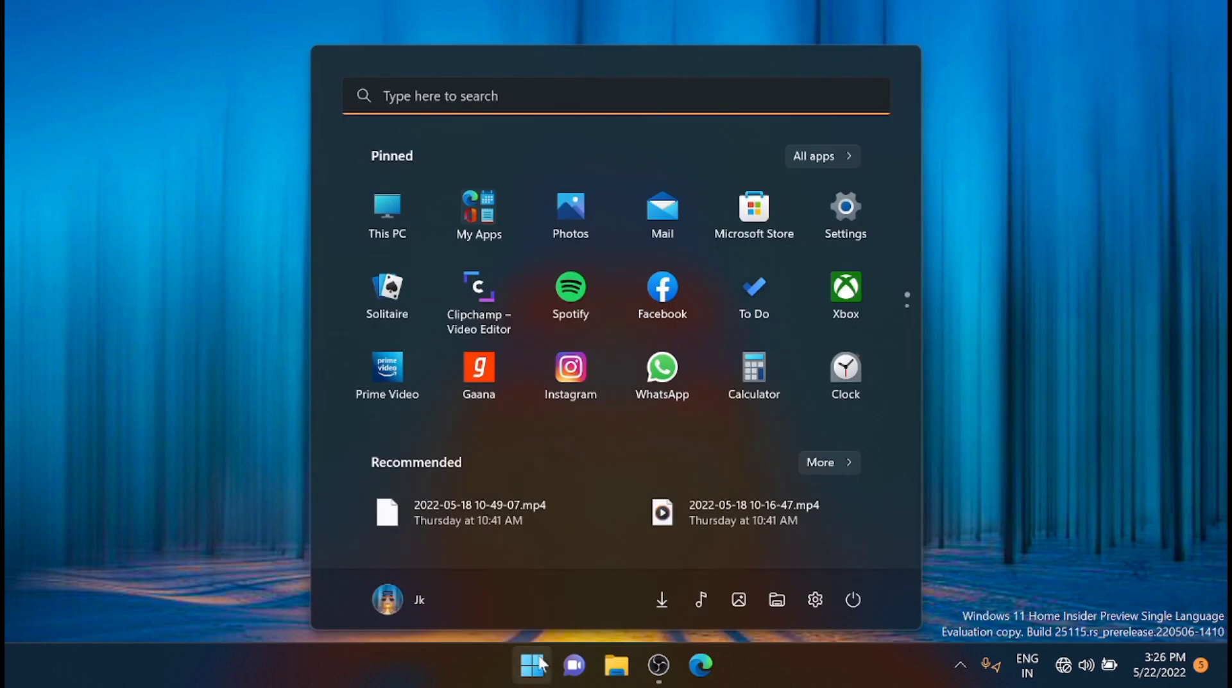
pyautogui.click(864, 203)
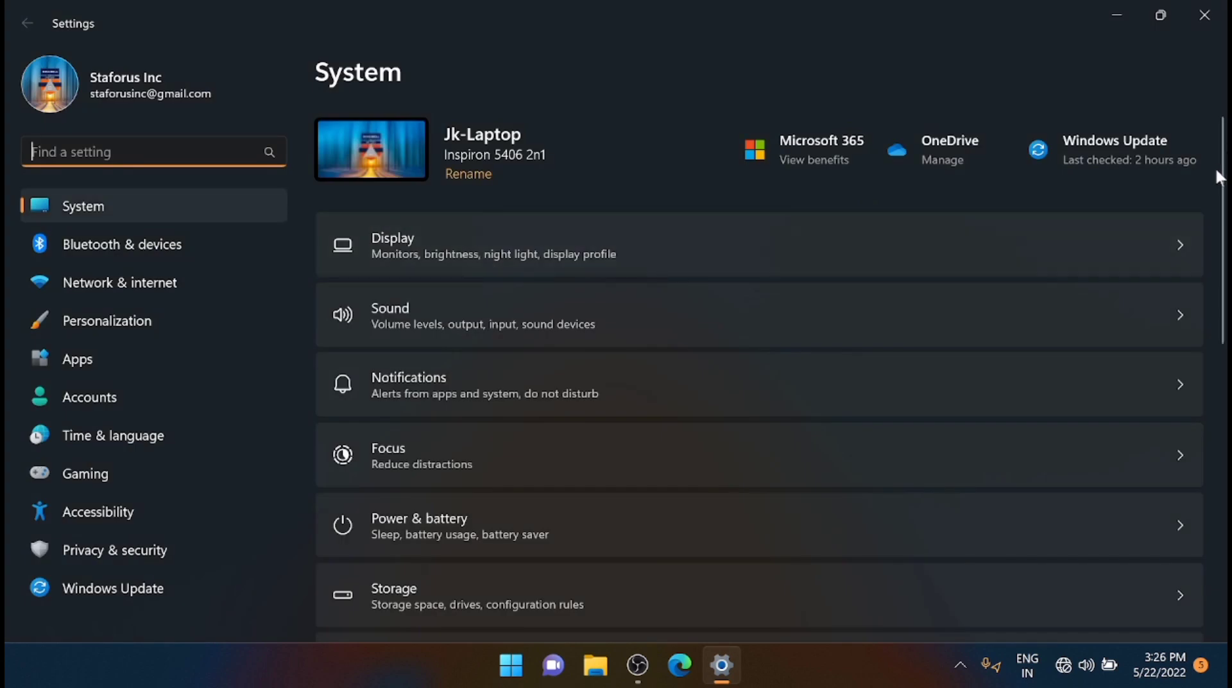
pyautogui.scroll(-10, 1224, 181)
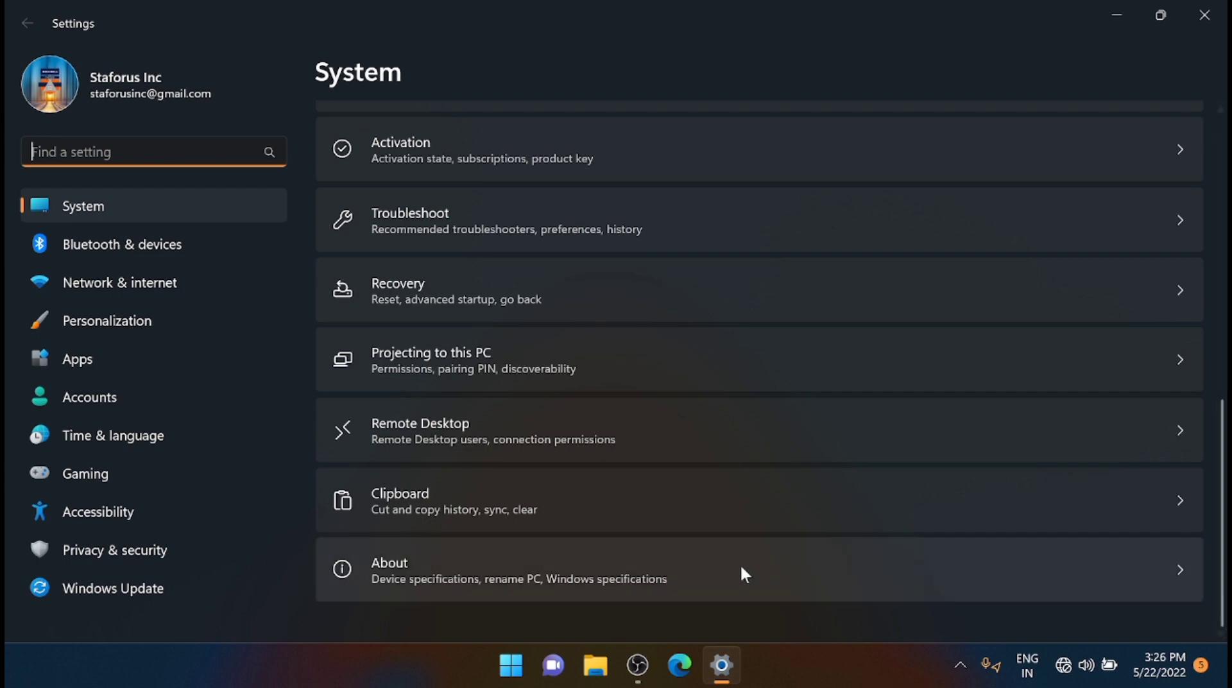
pyautogui.click(727, 570)
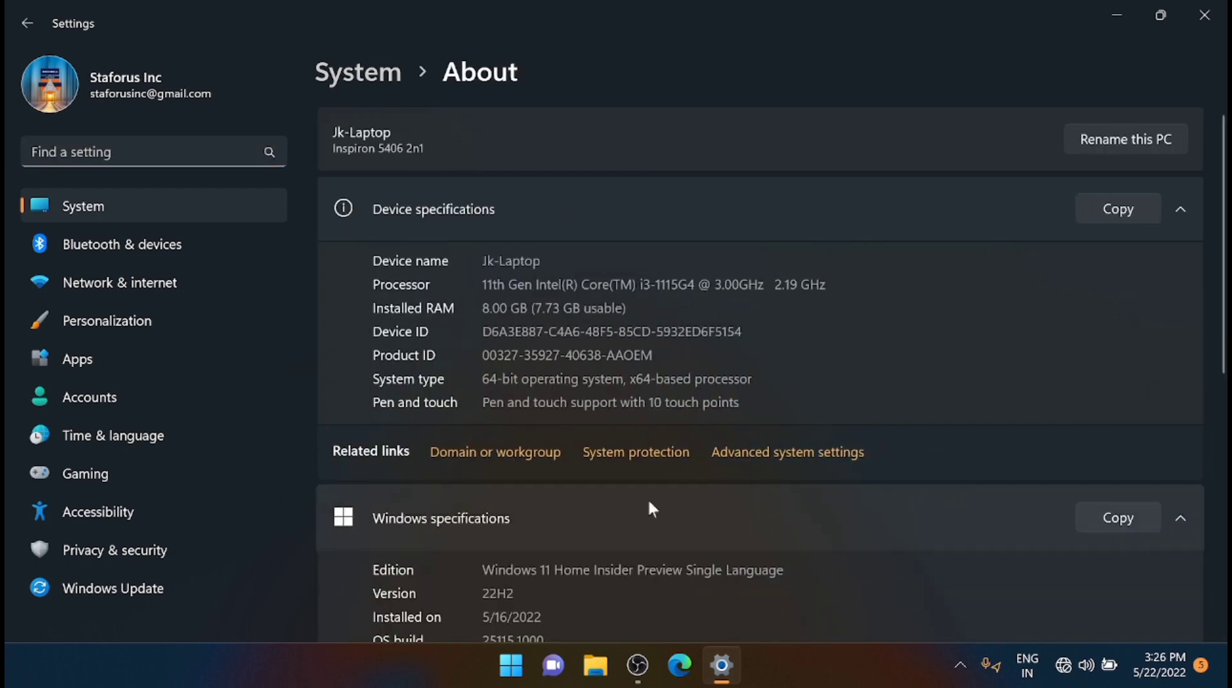
pyautogui.click(642, 456)
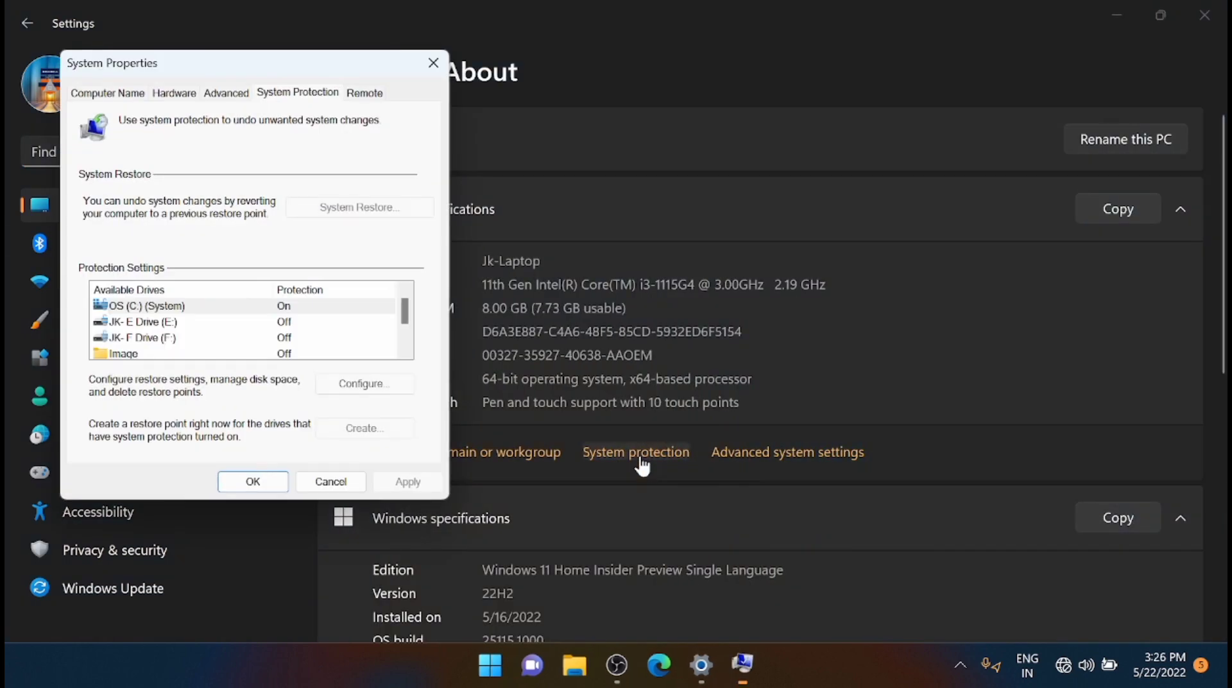
pyautogui.click(227, 95)
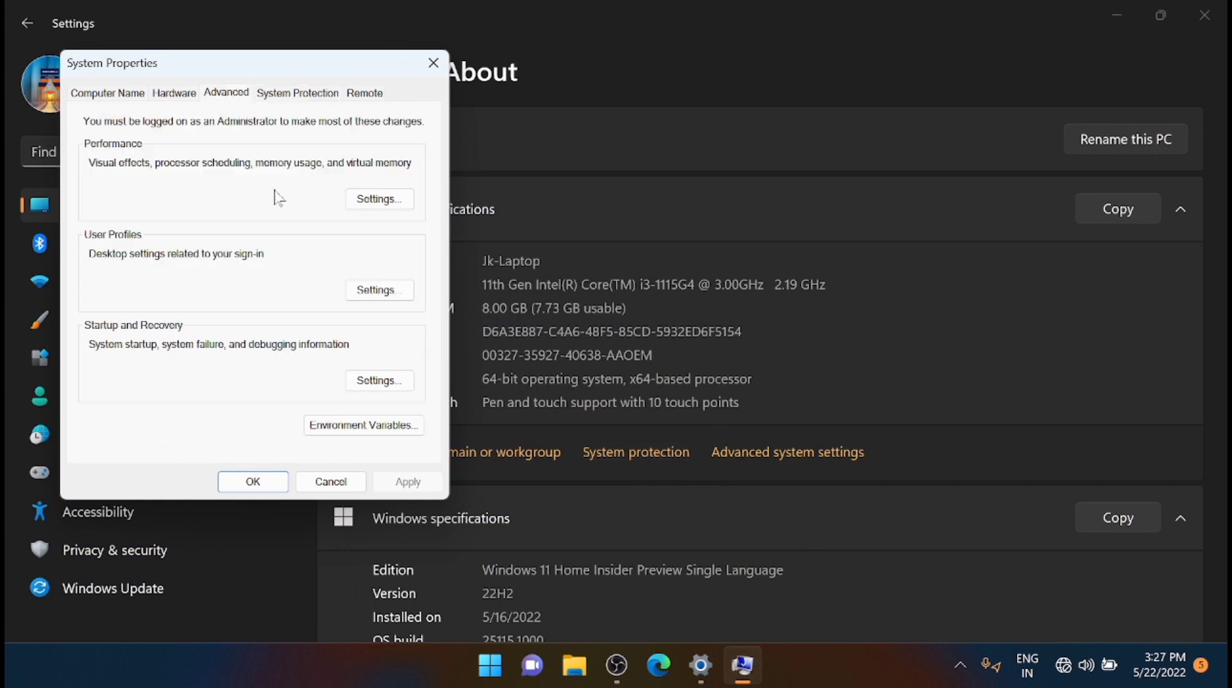
pyautogui.click(381, 199)
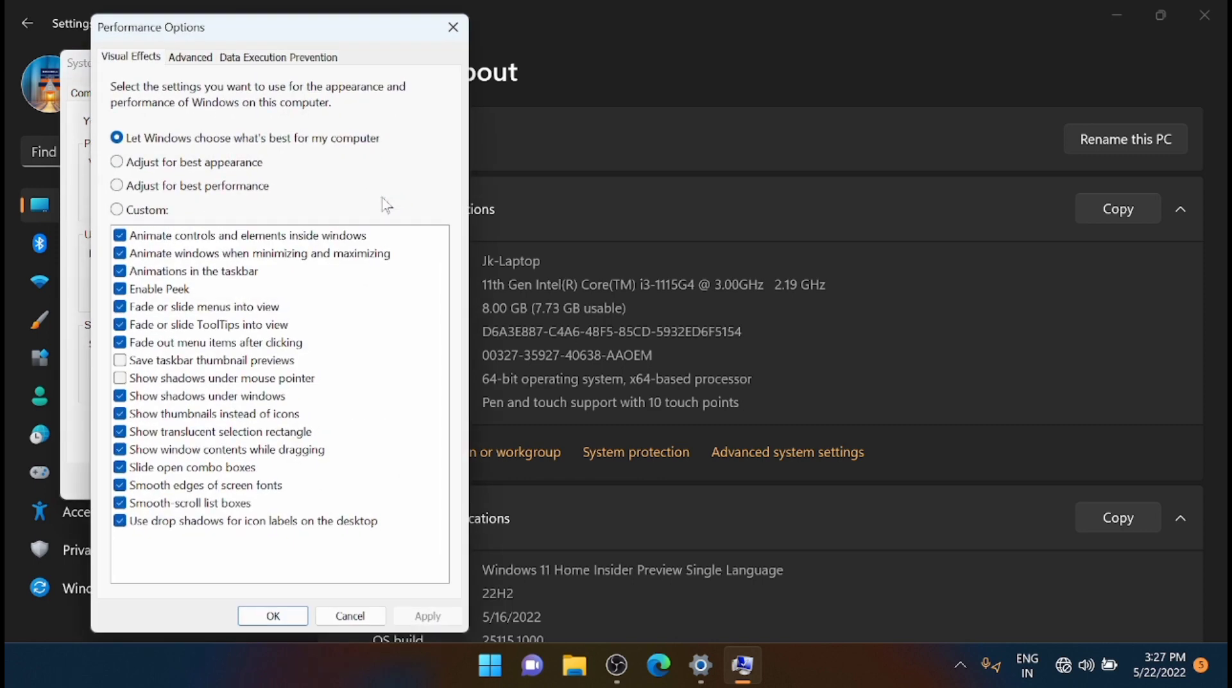
# Step: Select DEP for all programs except selected ones, open and cancel the exception file browser, and close everything without applying
pyautogui.click(296, 61)
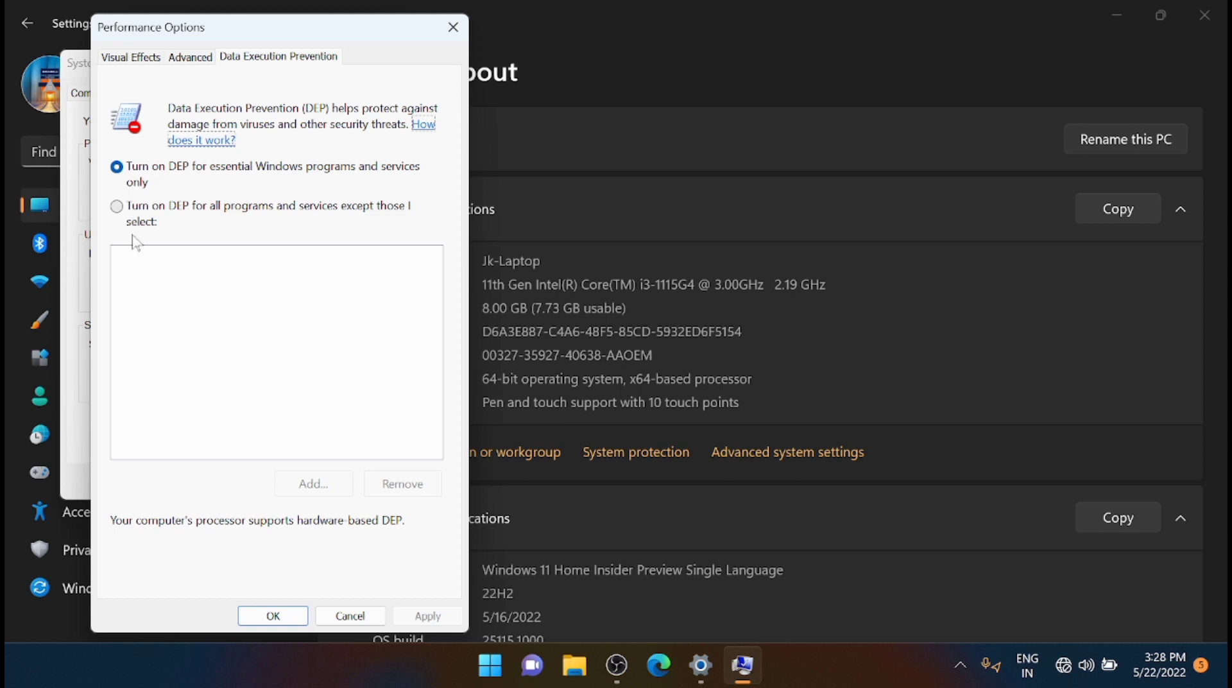
pyautogui.click(123, 210)
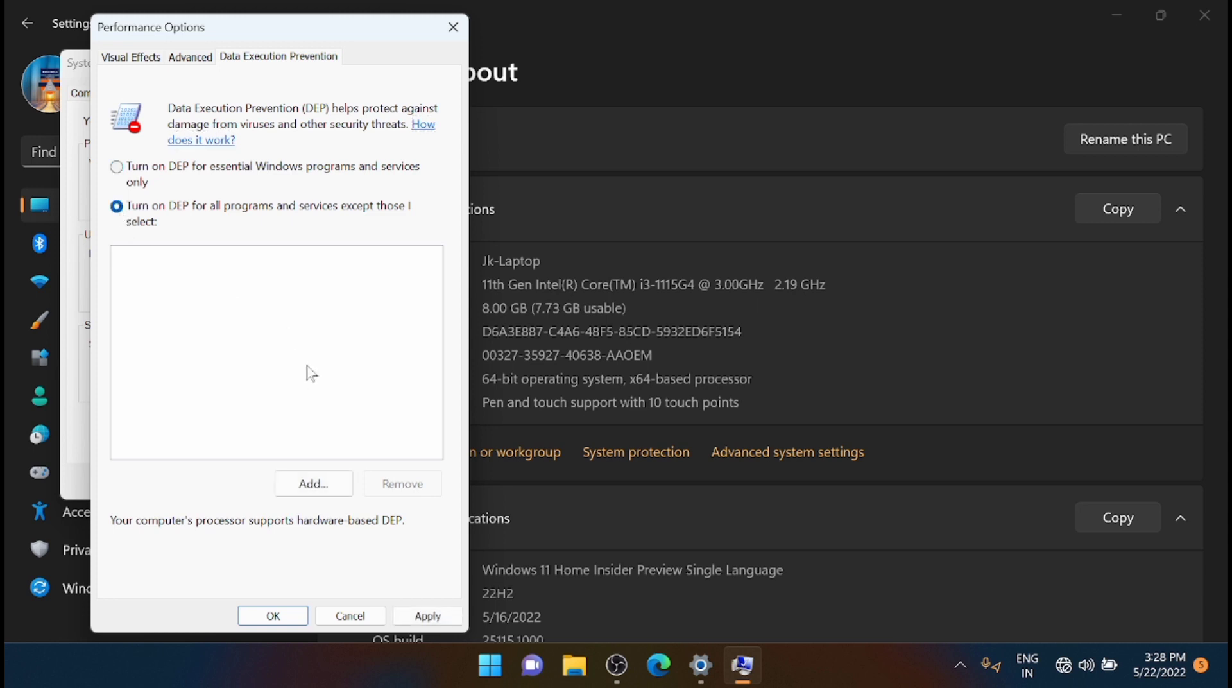
pyautogui.click(313, 489)
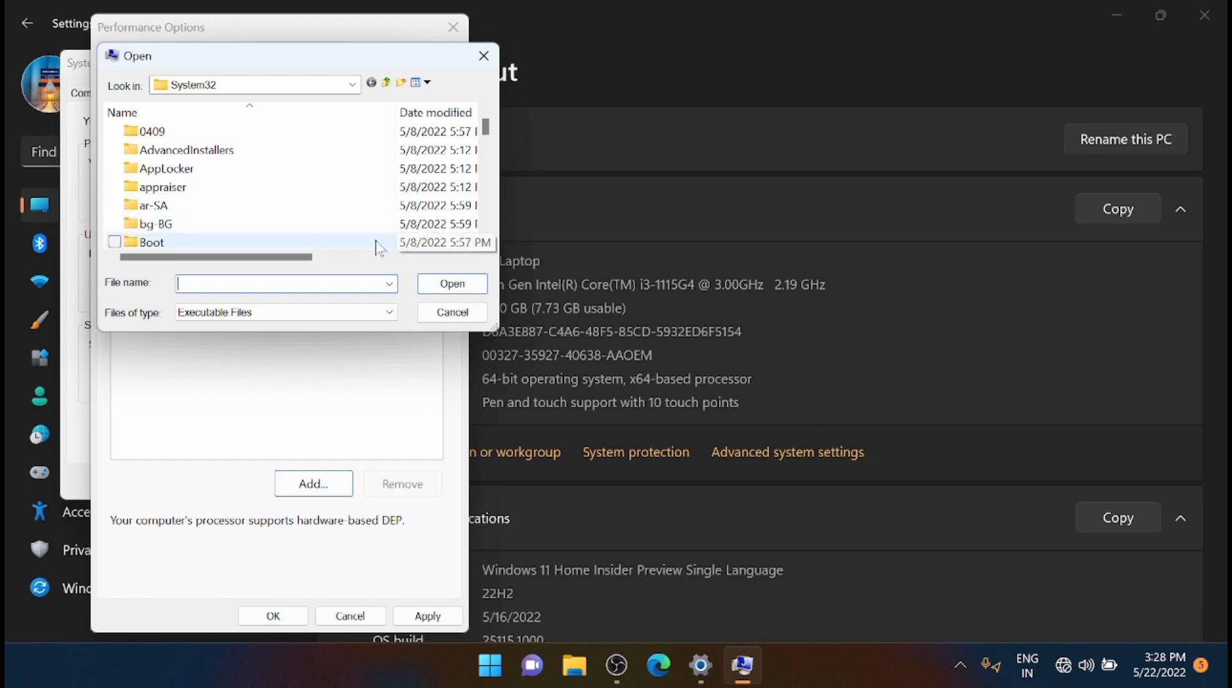
pyautogui.click(446, 313)
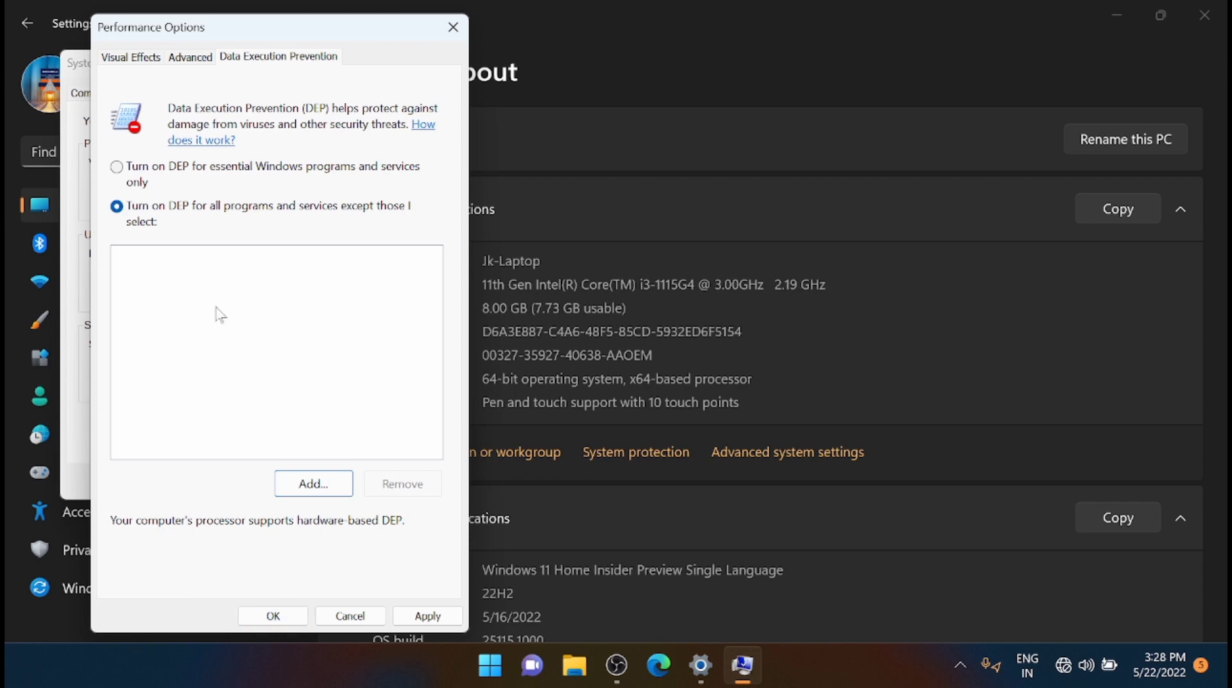
pyautogui.click(453, 27)
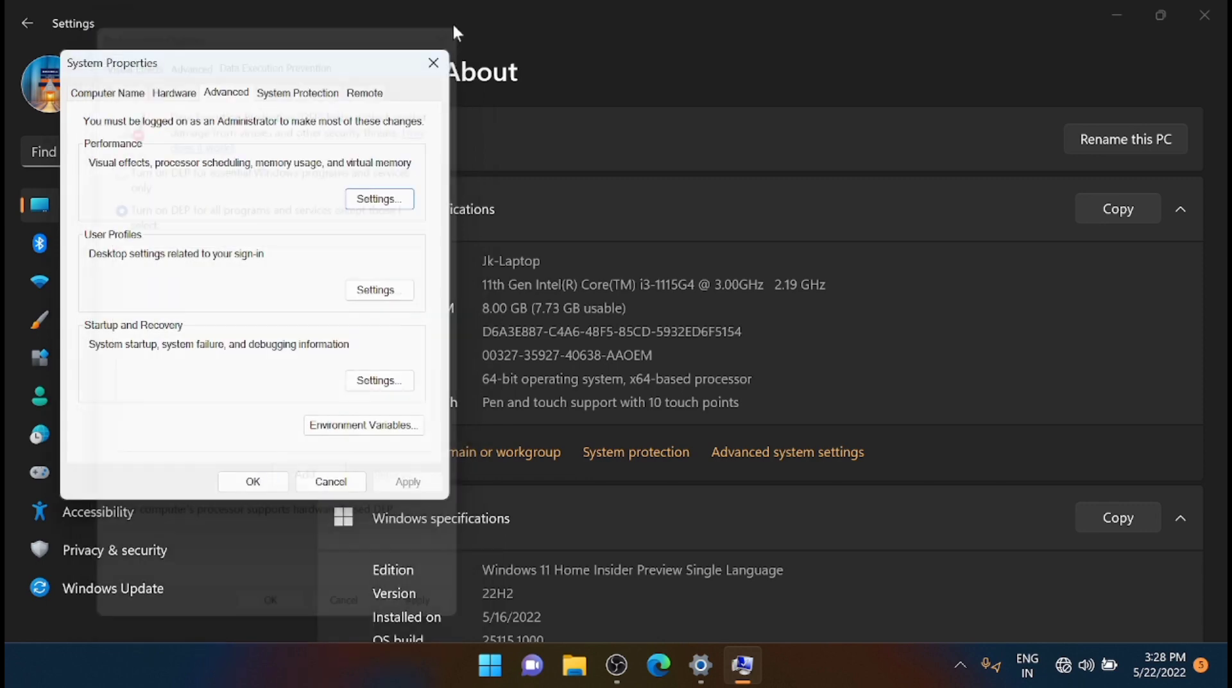
pyautogui.click(433, 62)
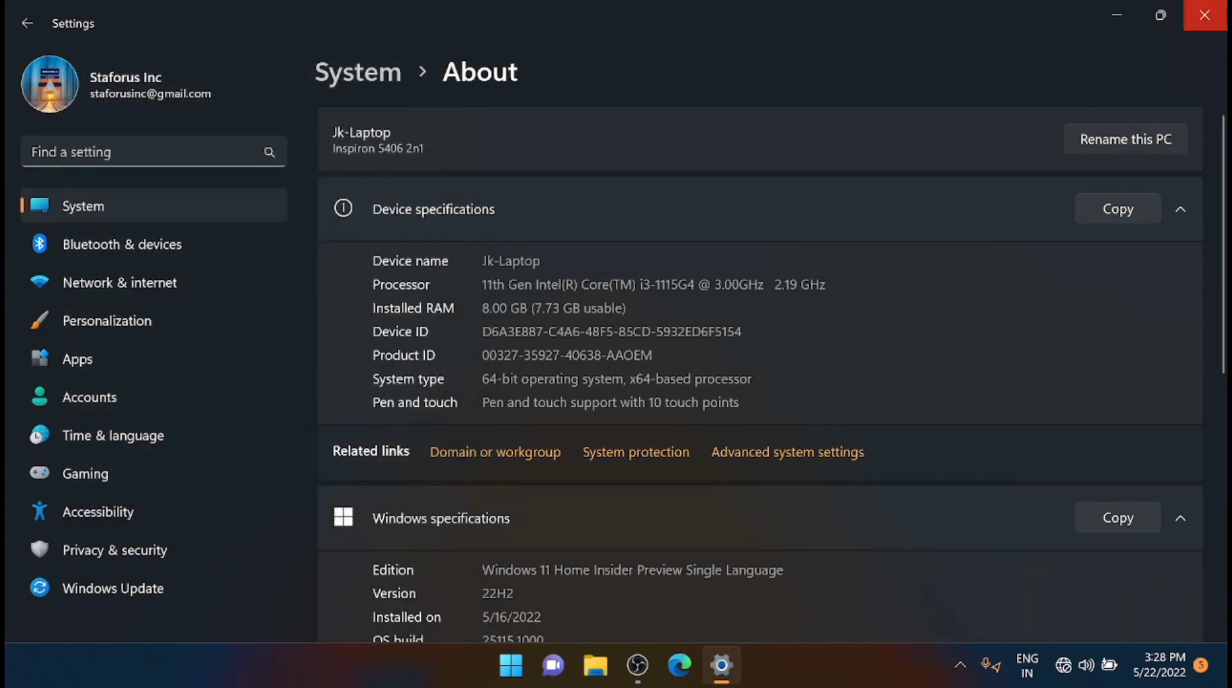
pyautogui.click(1204, 14)
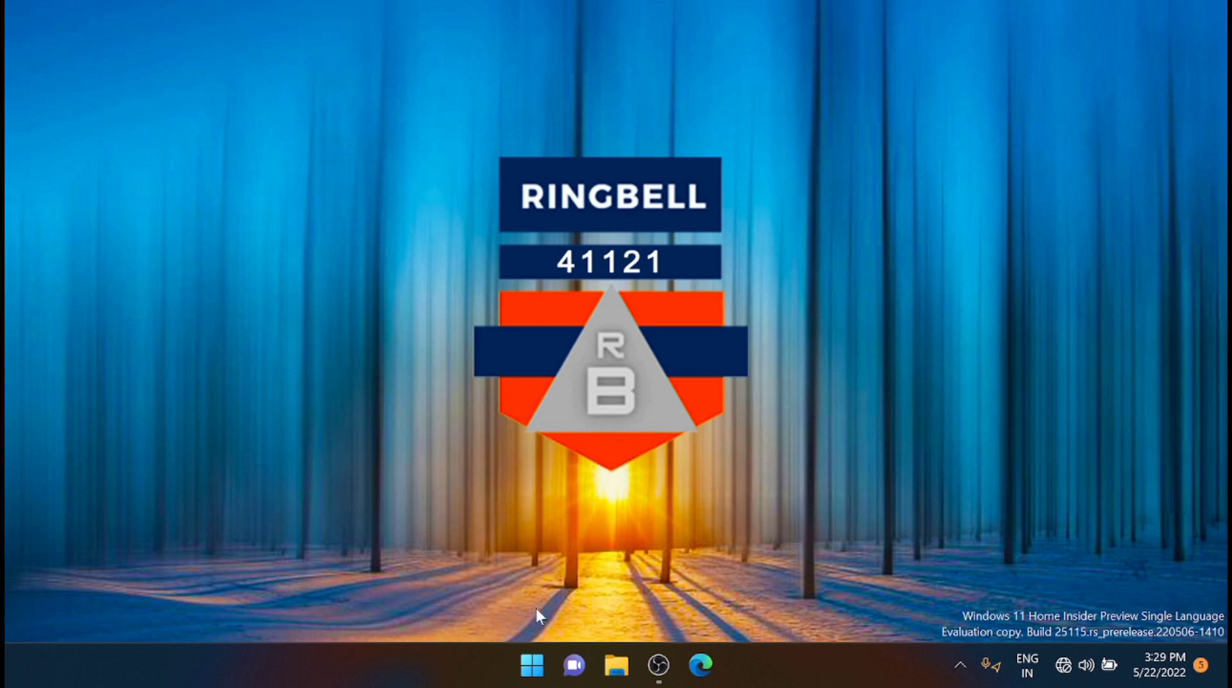
# Step: Check the optional updates under the Windows Update advanced options and close Settings
pyautogui.click(530, 668)
pyautogui.click(832, 225)
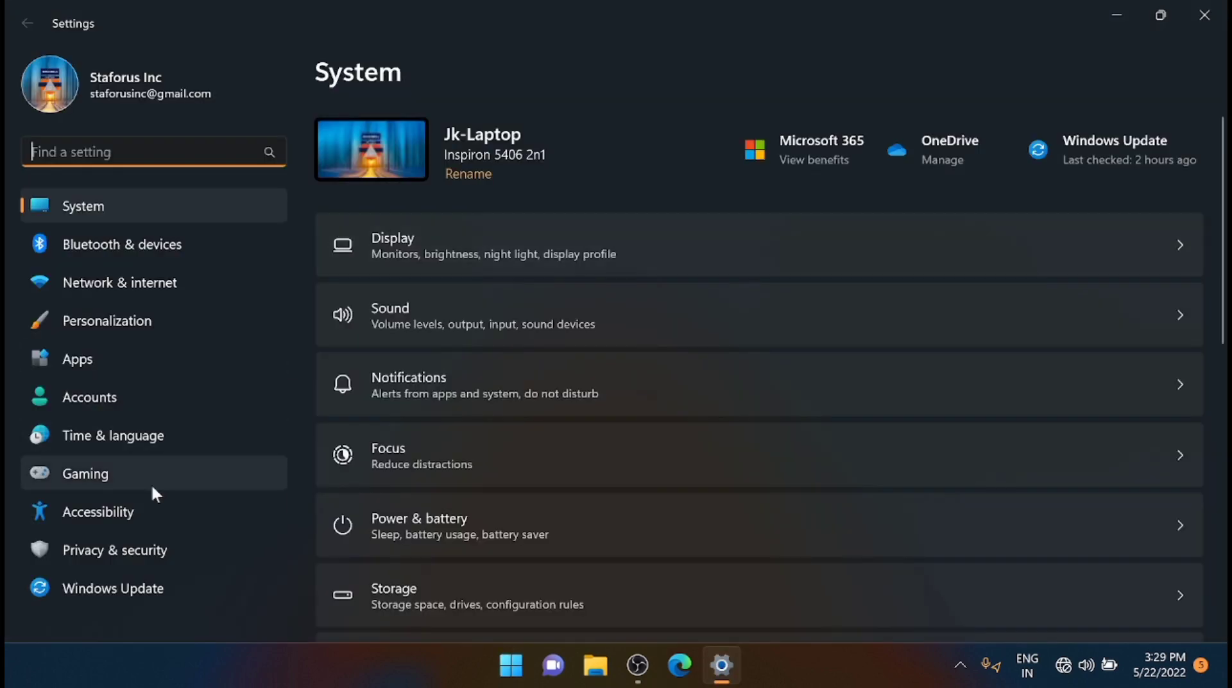
pyautogui.click(133, 586)
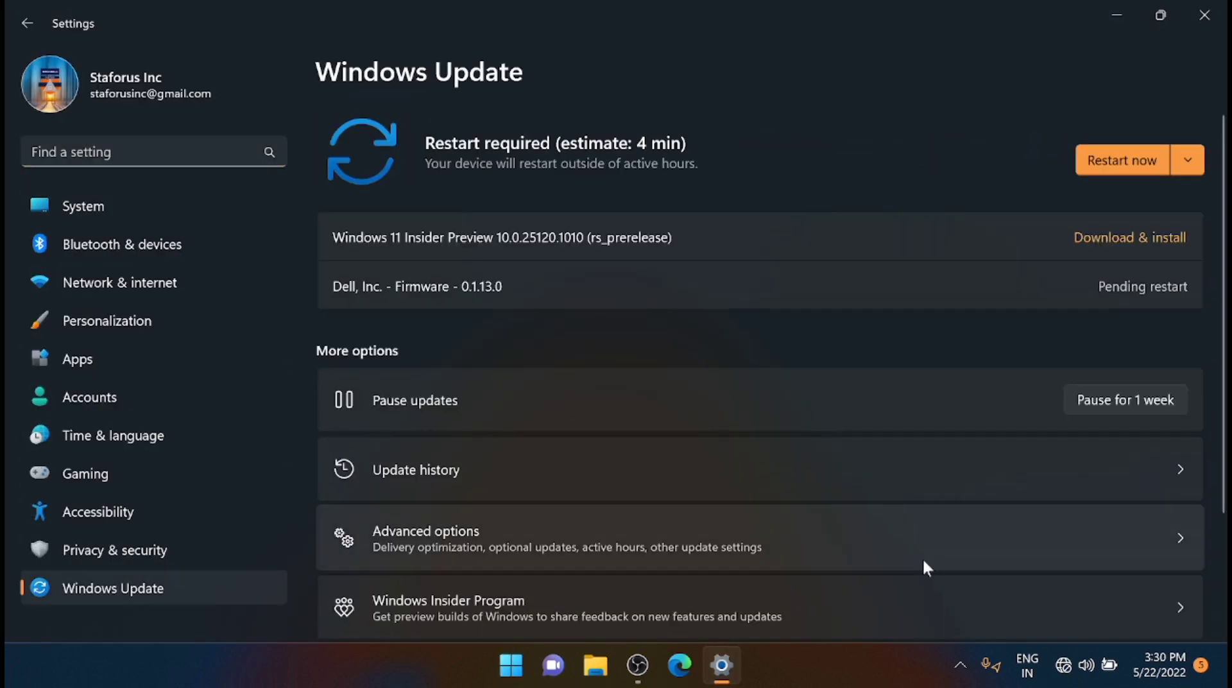
pyautogui.click(924, 561)
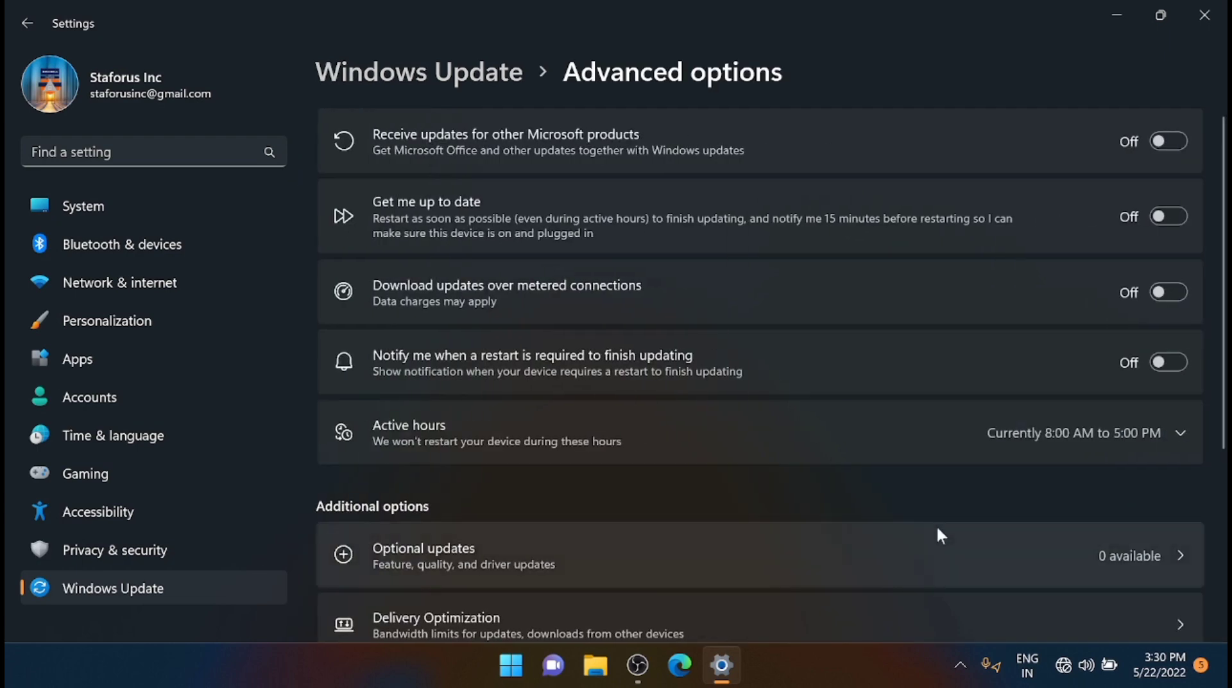
pyautogui.click(864, 568)
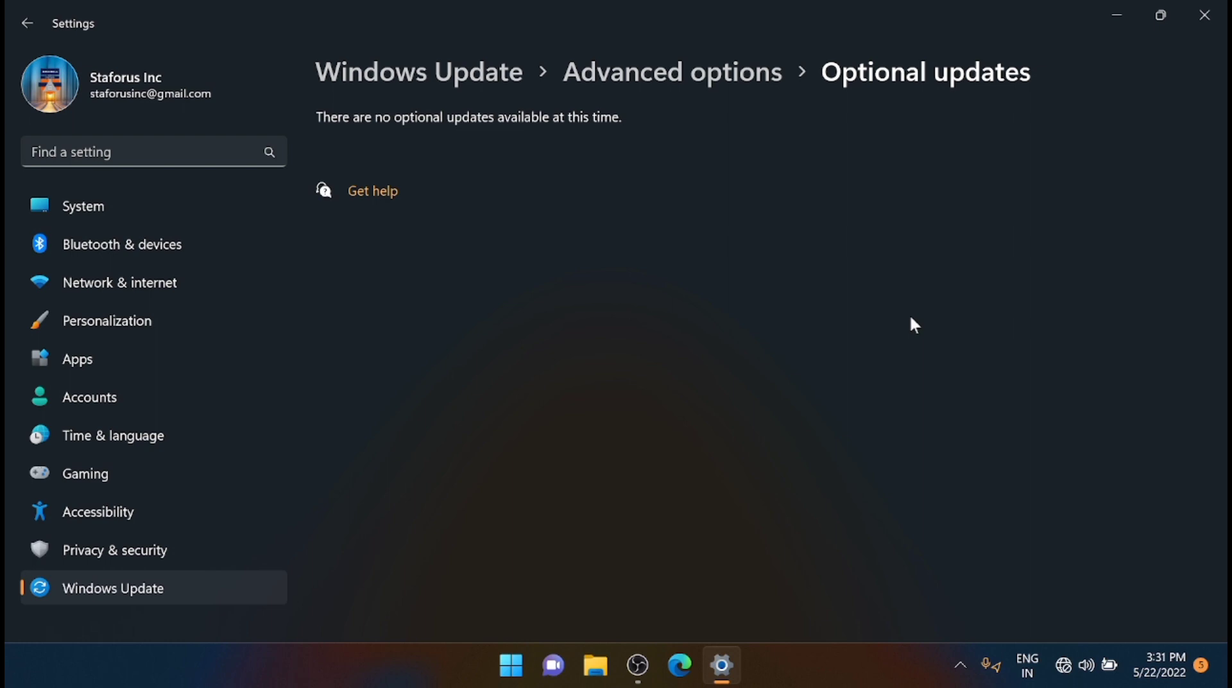
pyautogui.click(1219, 9)
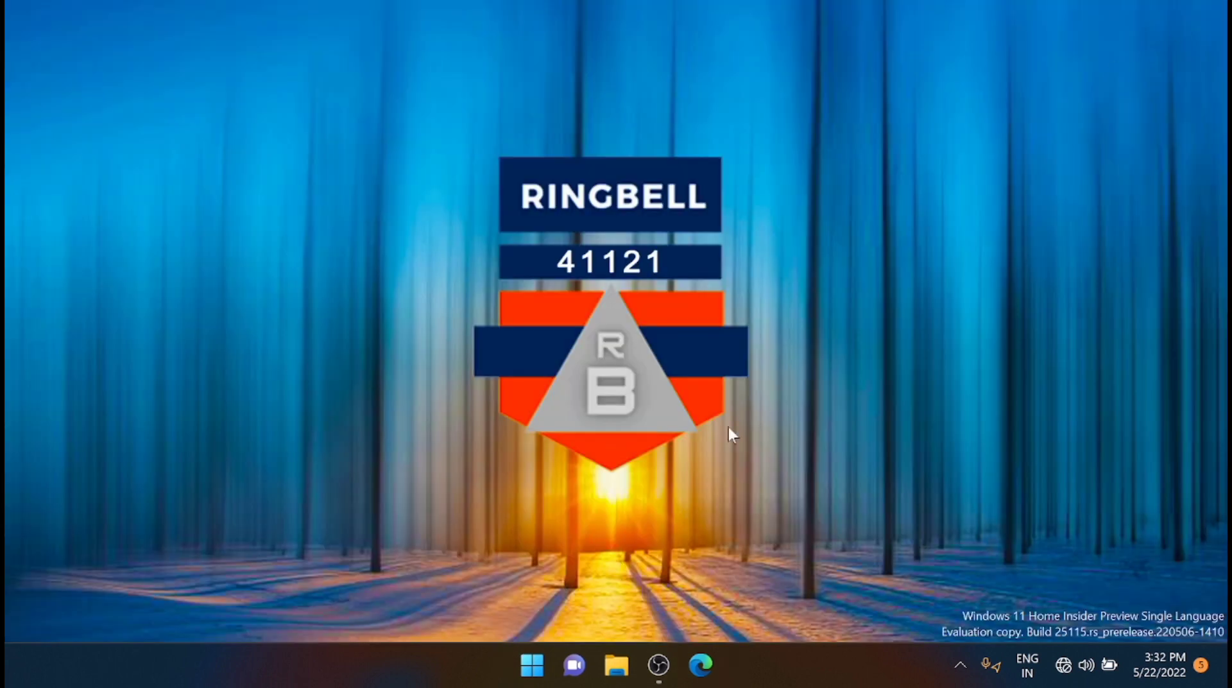
# Step: Open Device Manager
pyautogui.rightClick(535, 667)
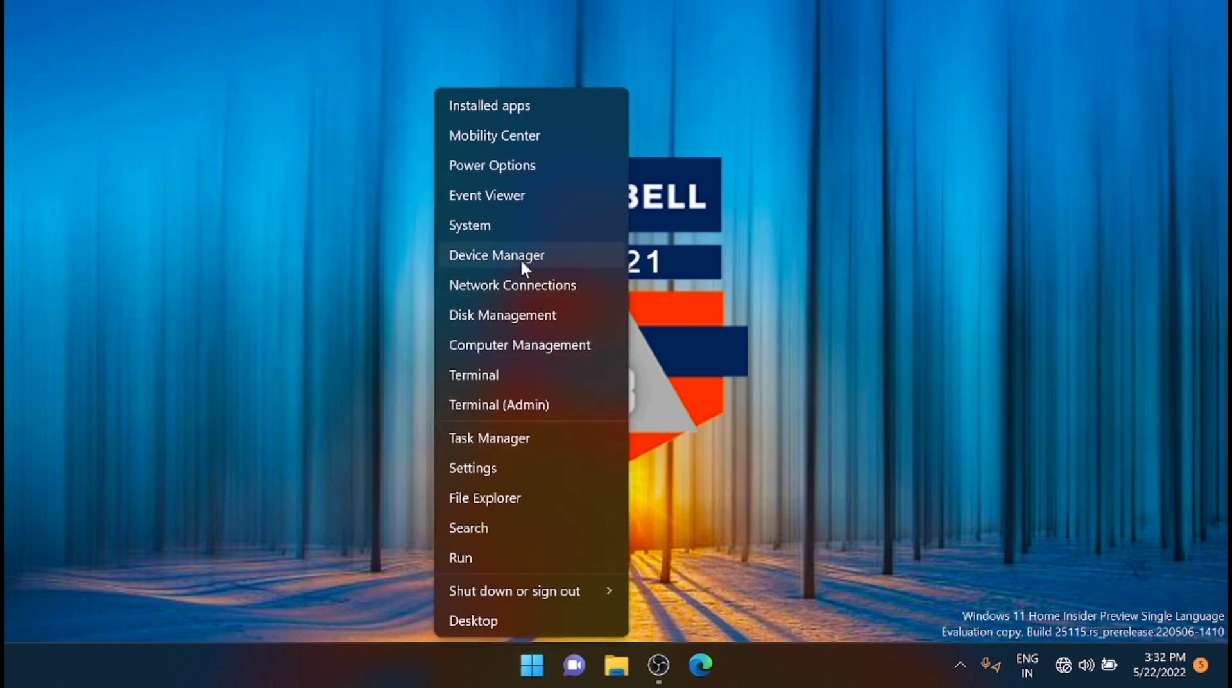
pyautogui.click(521, 258)
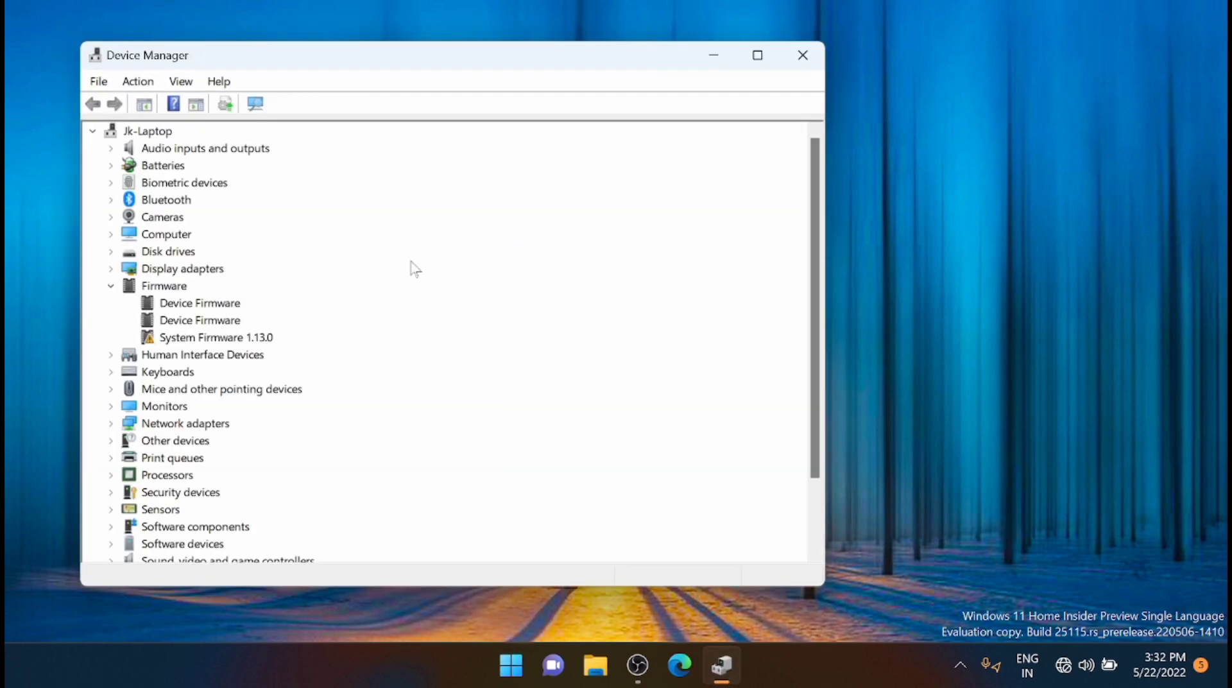
# Step: View the available driver actions for the first Device Firmware entry under Firmware, and close Device Manager
pyautogui.rightClick(210, 306)
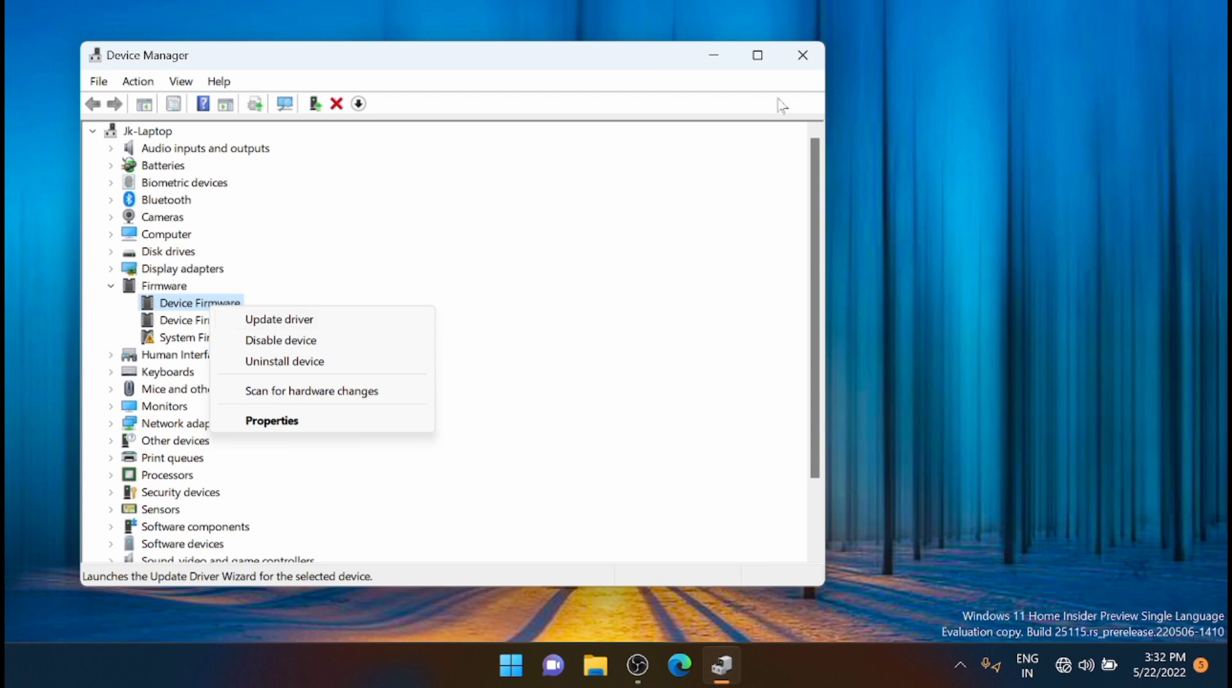
pyautogui.click(803, 58)
pyautogui.click(803, 57)
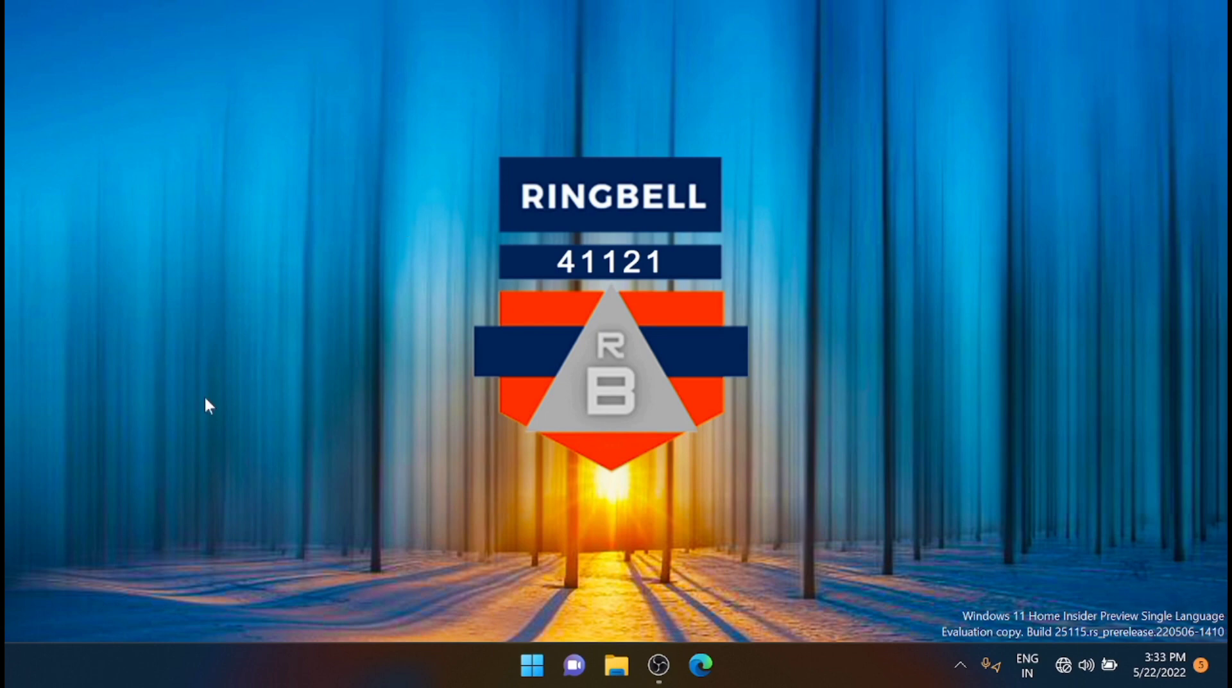
# Step: Open the Recovery page in the System settings and request an Advanced startup restart
pyautogui.click(521, 667)
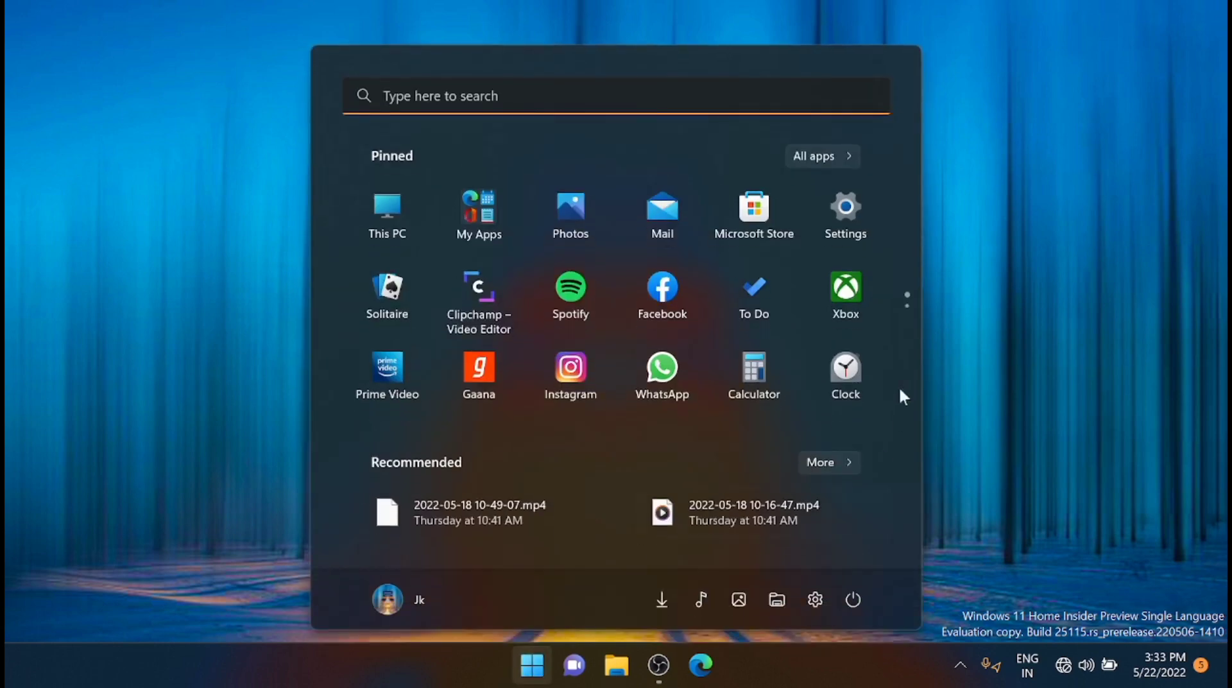
pyautogui.click(852, 233)
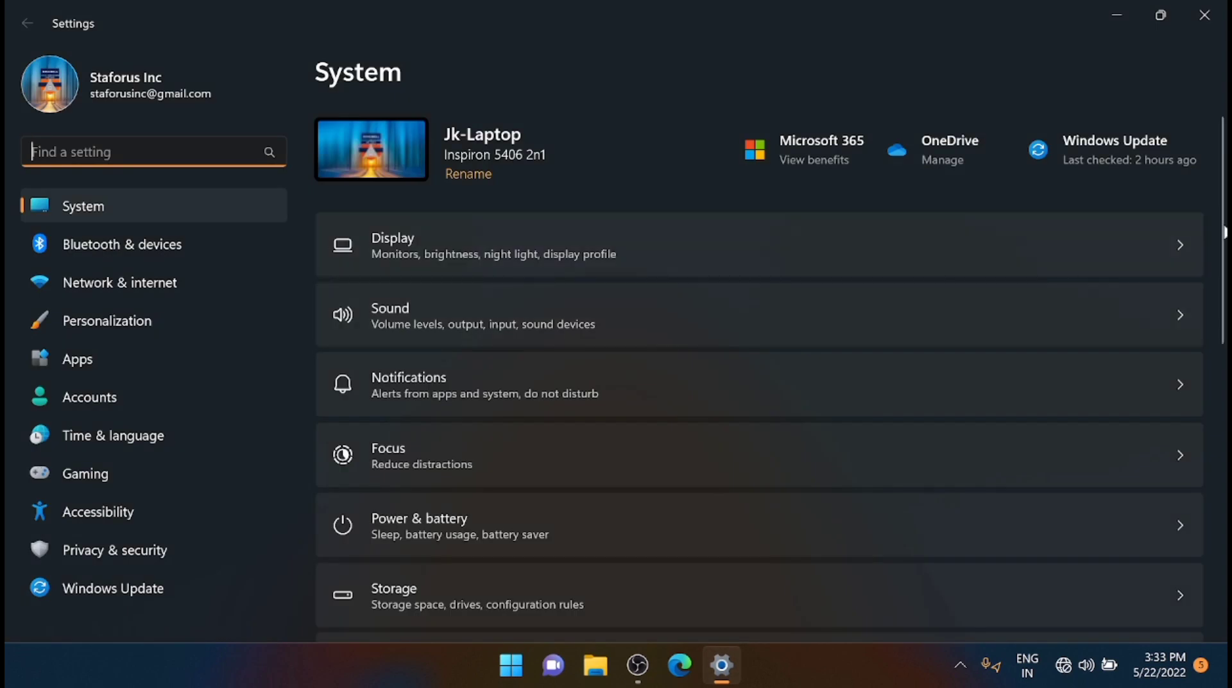
pyautogui.scroll(-3, 948, 283)
pyautogui.scroll(-5, 1055, 448)
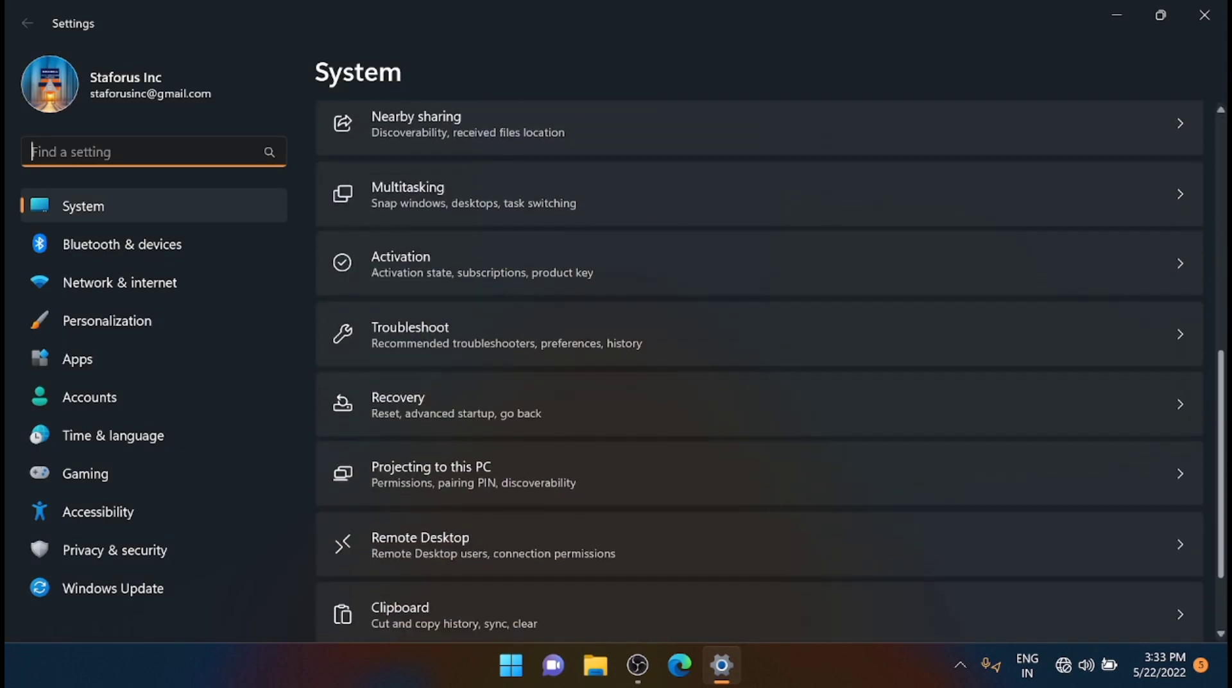
pyautogui.click(1040, 414)
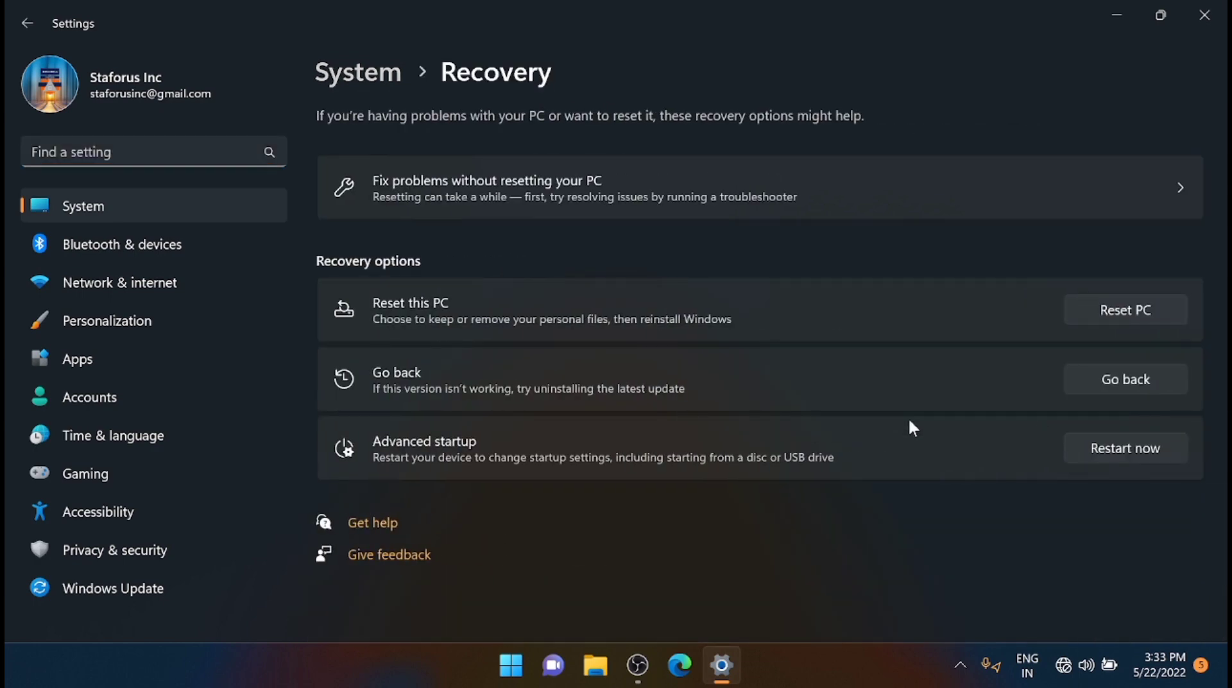
pyautogui.click(1094, 445)
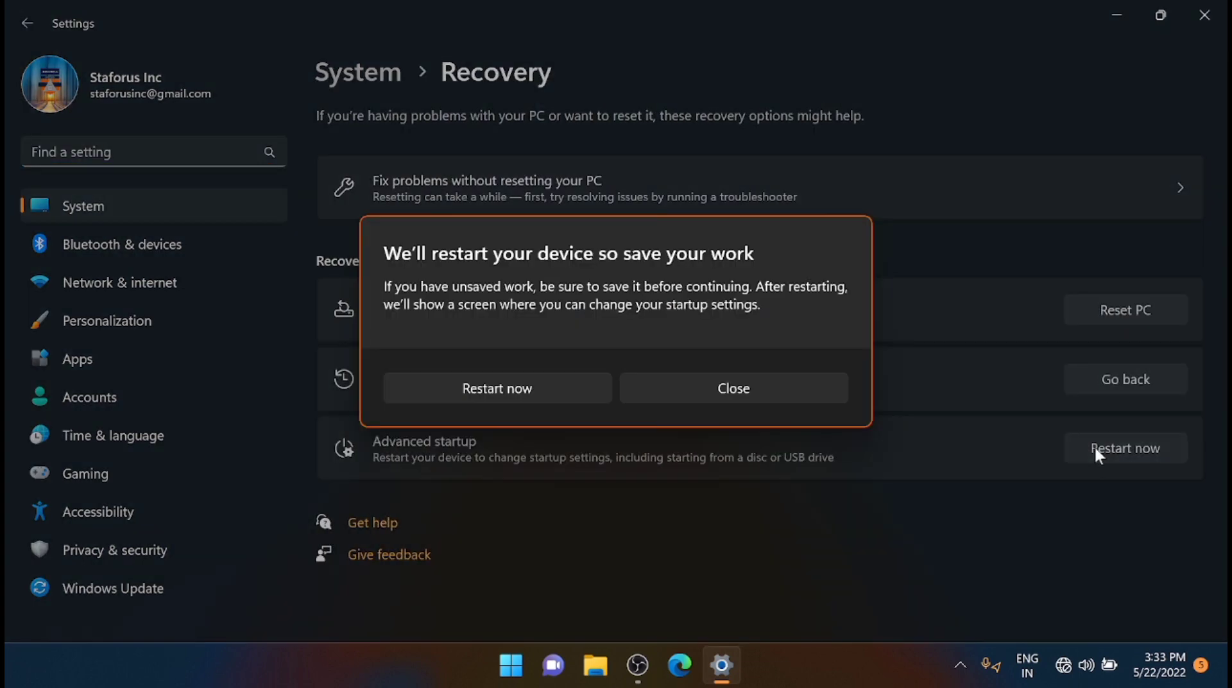